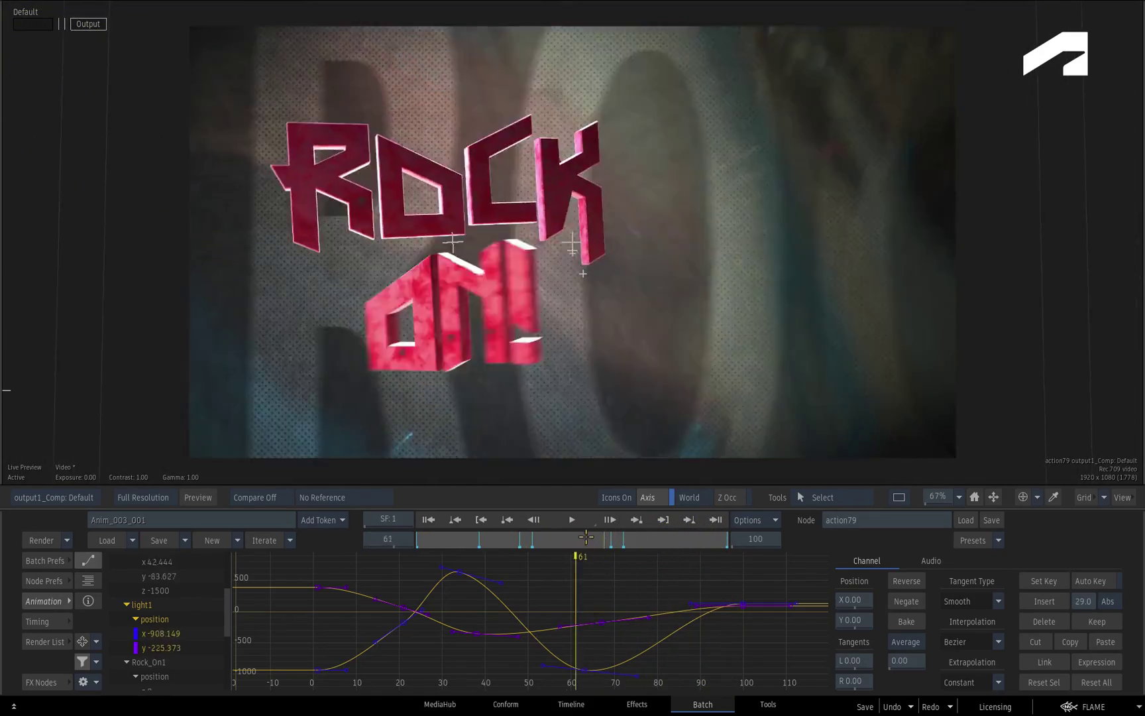
Scrub back to frame 16 with transform2d106's Axis settings shown over the ROCK text
{"action": "left_click_drag", "start_coordinate": [586, 537], "coordinate": [456, 543]}
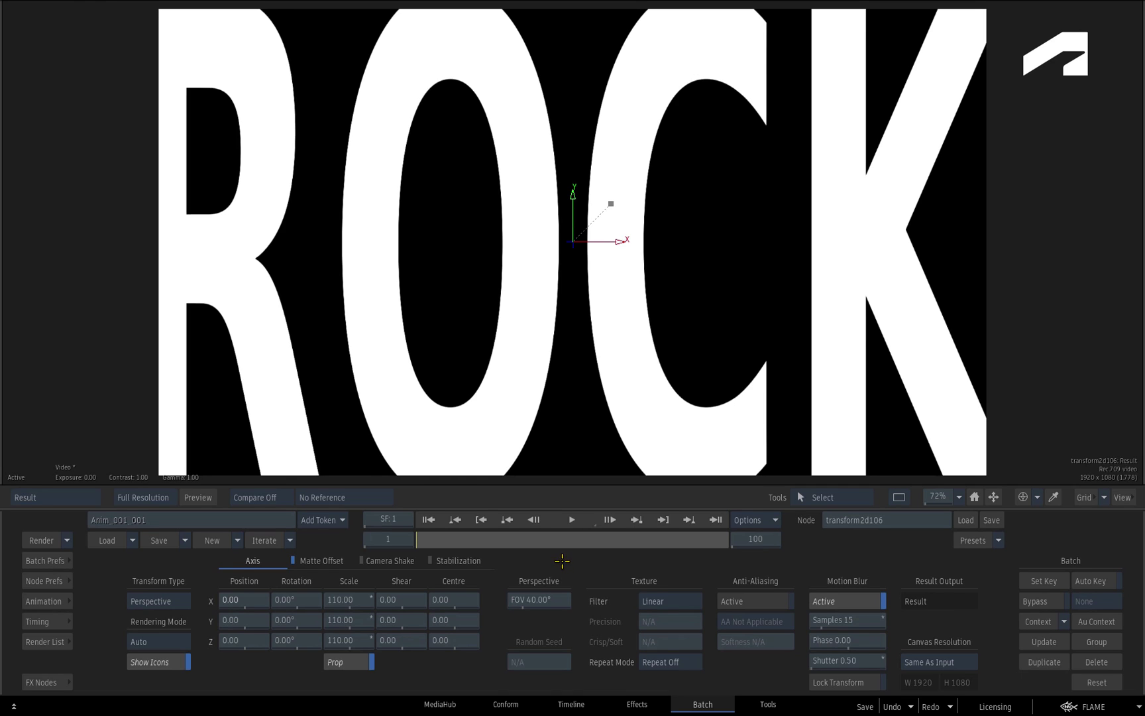
At frame 1 with Auto Key on, slide the ROCK text off-screen left to X -2000
{"action": "left_click_drag", "start_coordinate": [423, 539], "coordinate": [714, 539]}
{"action": "left_click", "coordinate": [463, 539]}
{"action": "key", "text": "Home"}
{"action": "left_click", "coordinate": [1091, 580]}
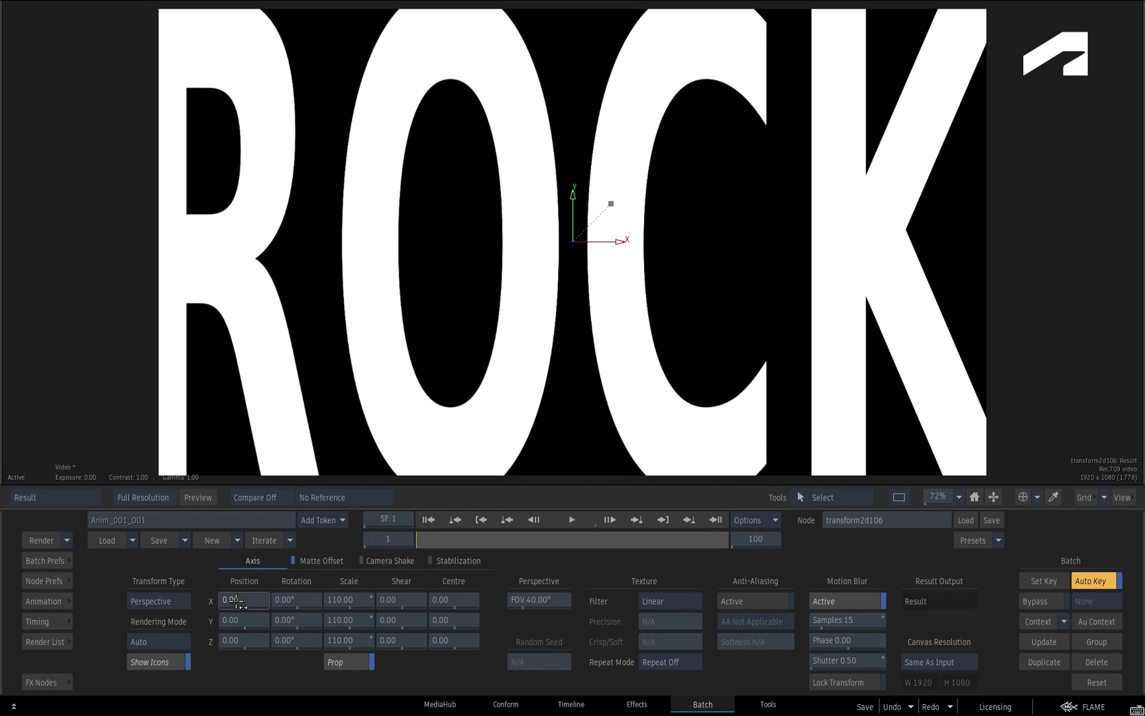
{"action": "left_click_drag", "start_coordinate": [242, 599], "coordinate": [160, 597]}
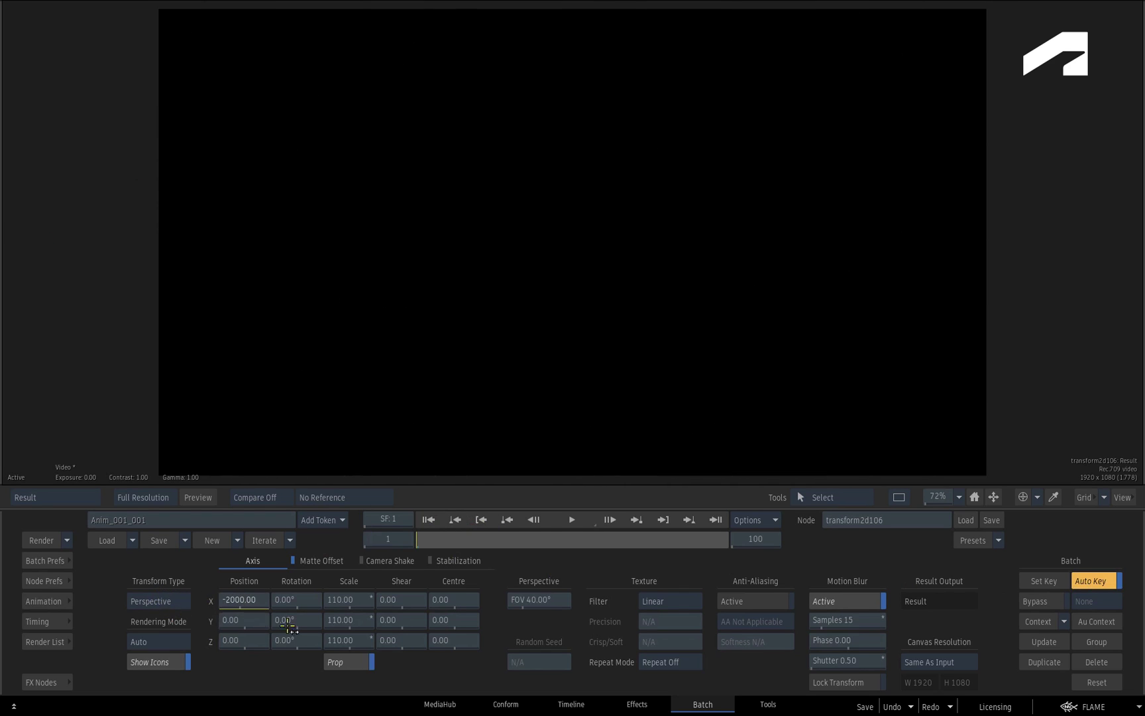
At frame 100 move ROCK across to the right, turn Auto Key off, and review the slide
{"action": "left_click", "coordinate": [715, 519]}
{"action": "left_click_drag", "start_coordinate": [250, 599], "coordinate": [432, 605]}
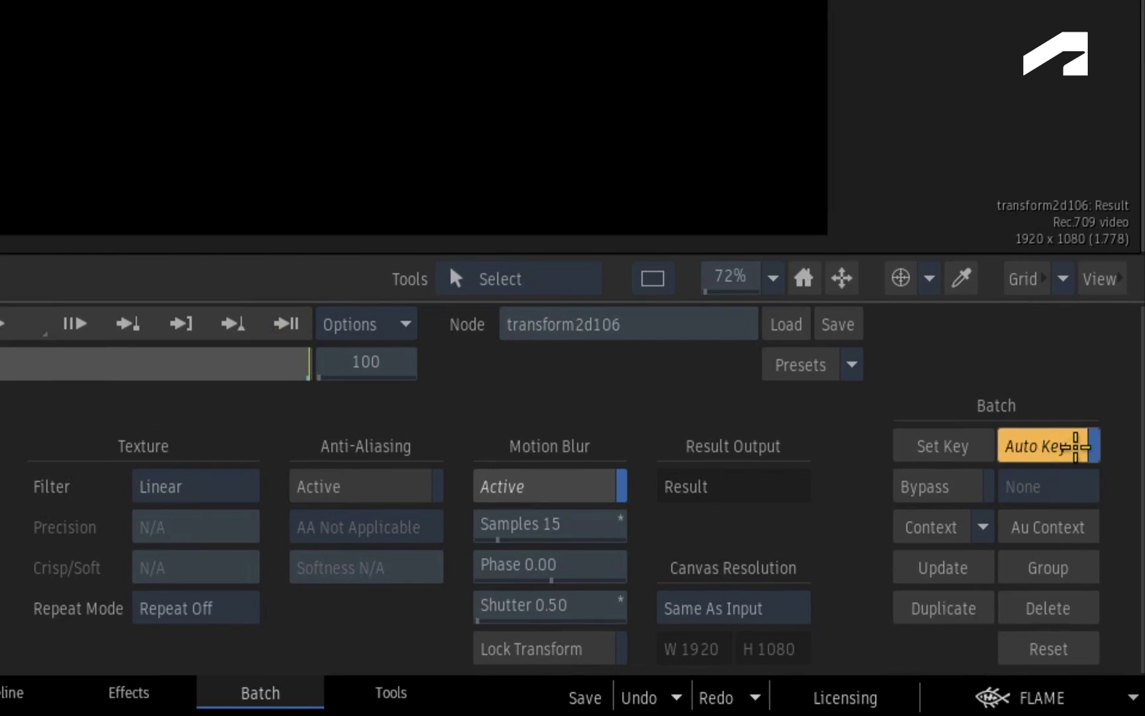
{"action": "left_click", "coordinate": [1075, 446]}
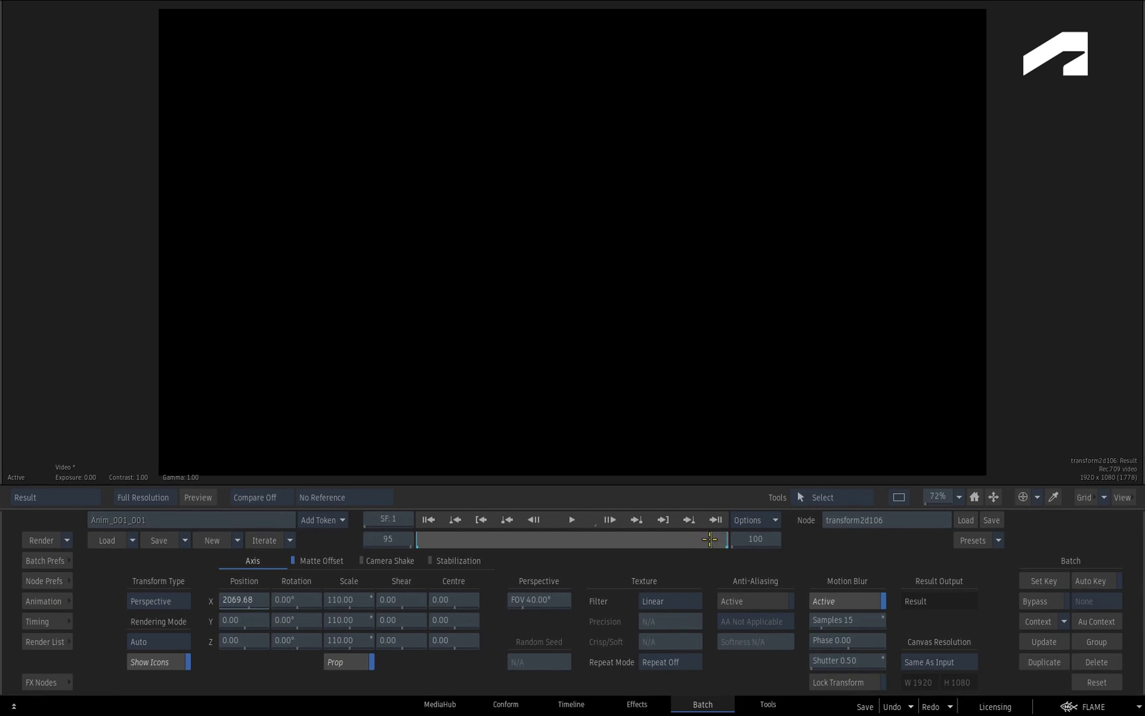
{"action": "left_click_drag", "start_coordinate": [710, 539], "coordinate": [581, 539]}
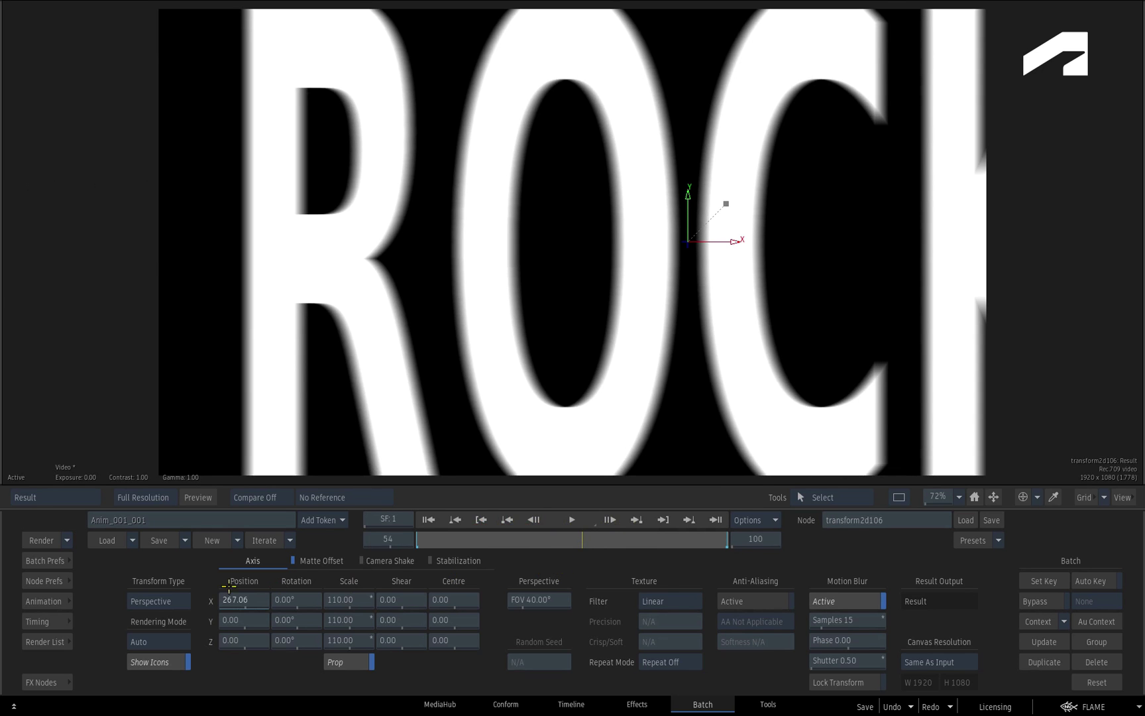
Open the animation editor and cycle through the Dope Sheet, Info table, then back to Curve view
{"action": "left_click", "coordinate": [43, 601]}
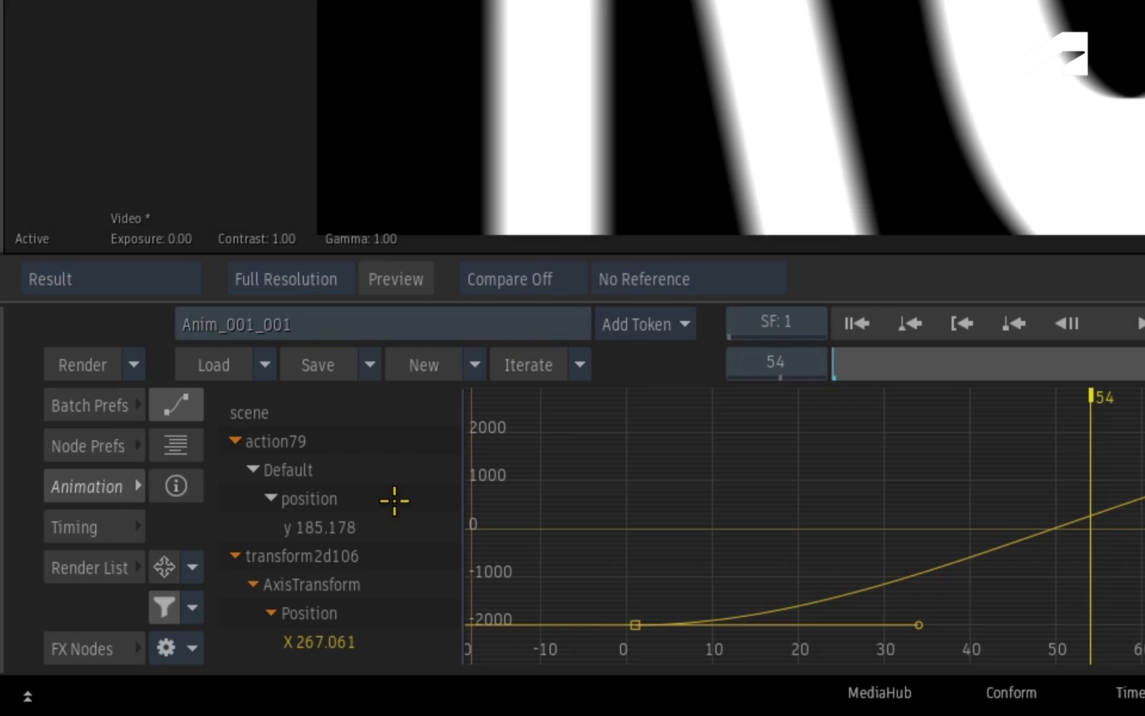
{"action": "key", "text": "space"}
{"action": "left_click", "coordinate": [410, 459]}
{"action": "left_click", "coordinate": [182, 442]}
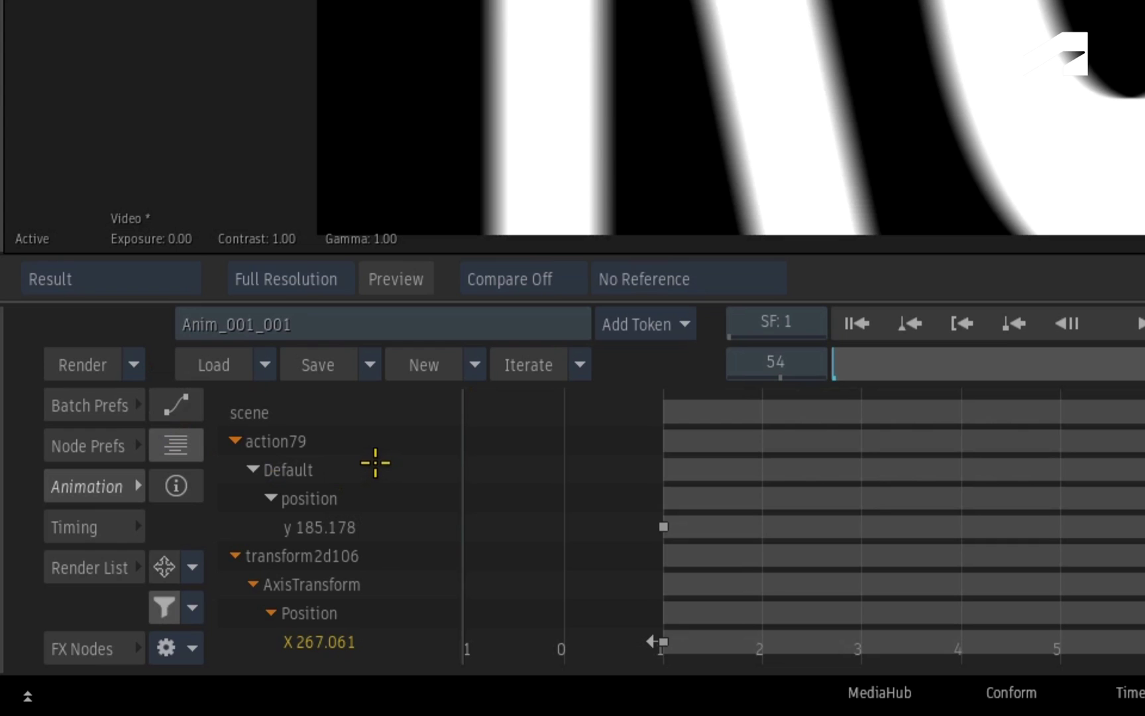
{"action": "left_click", "coordinate": [176, 485]}
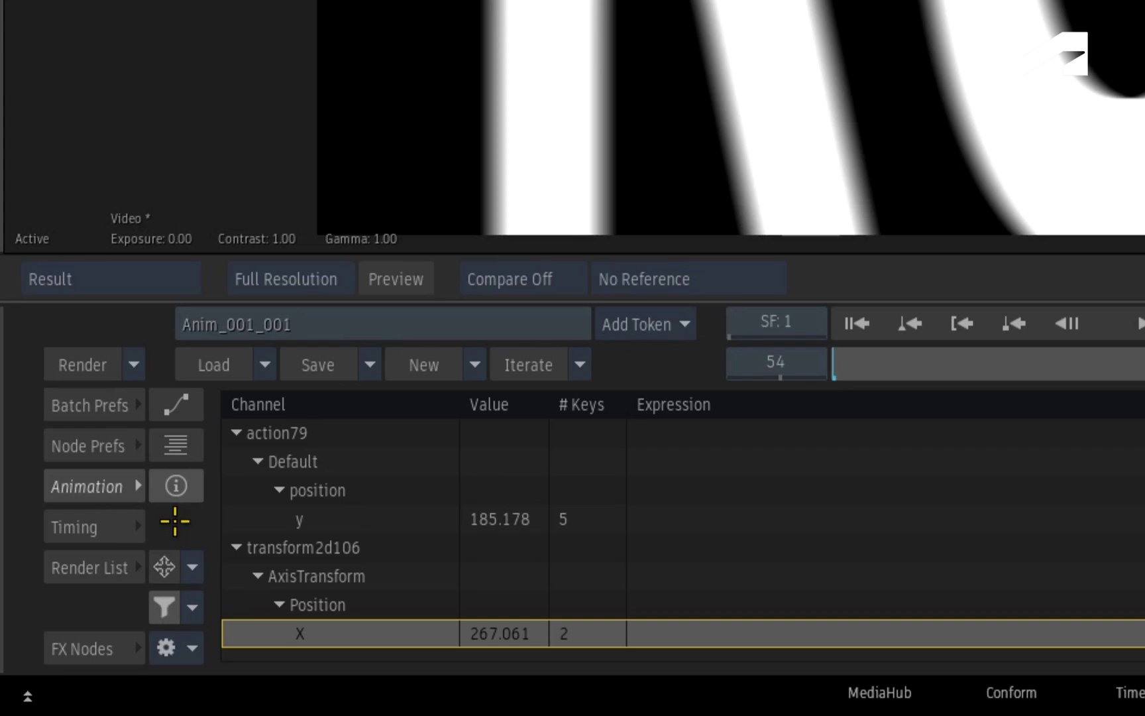
{"action": "left_click", "coordinate": [176, 405]}
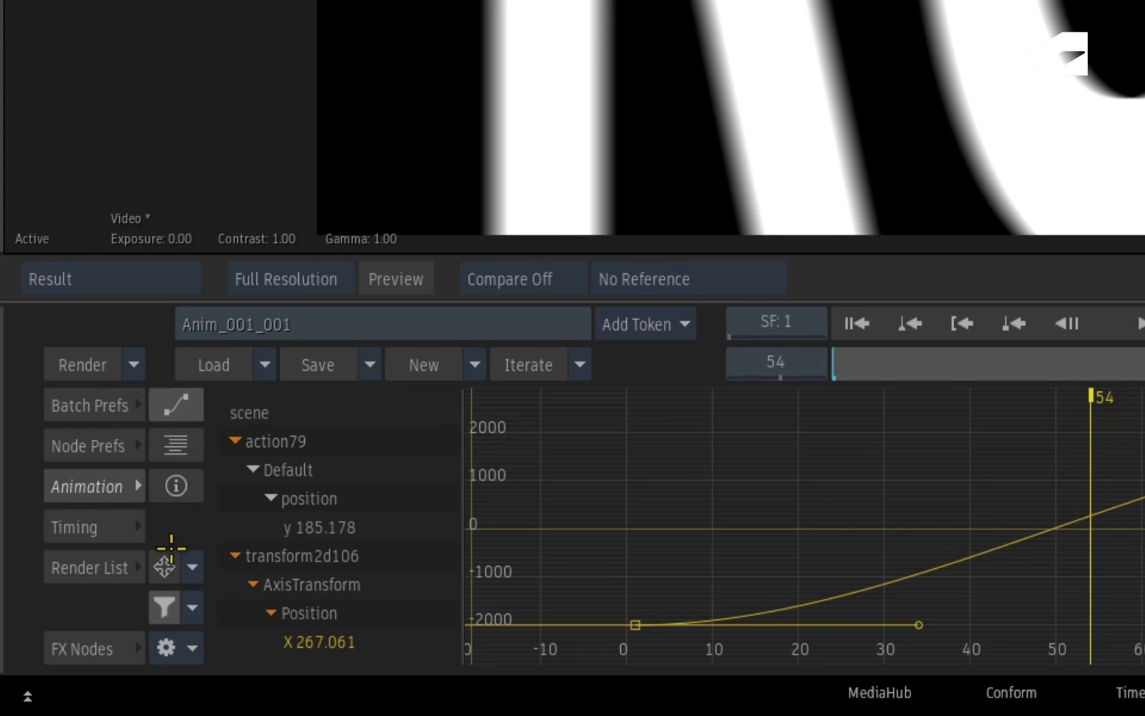
{"action": "left_click", "coordinate": [189, 647]}
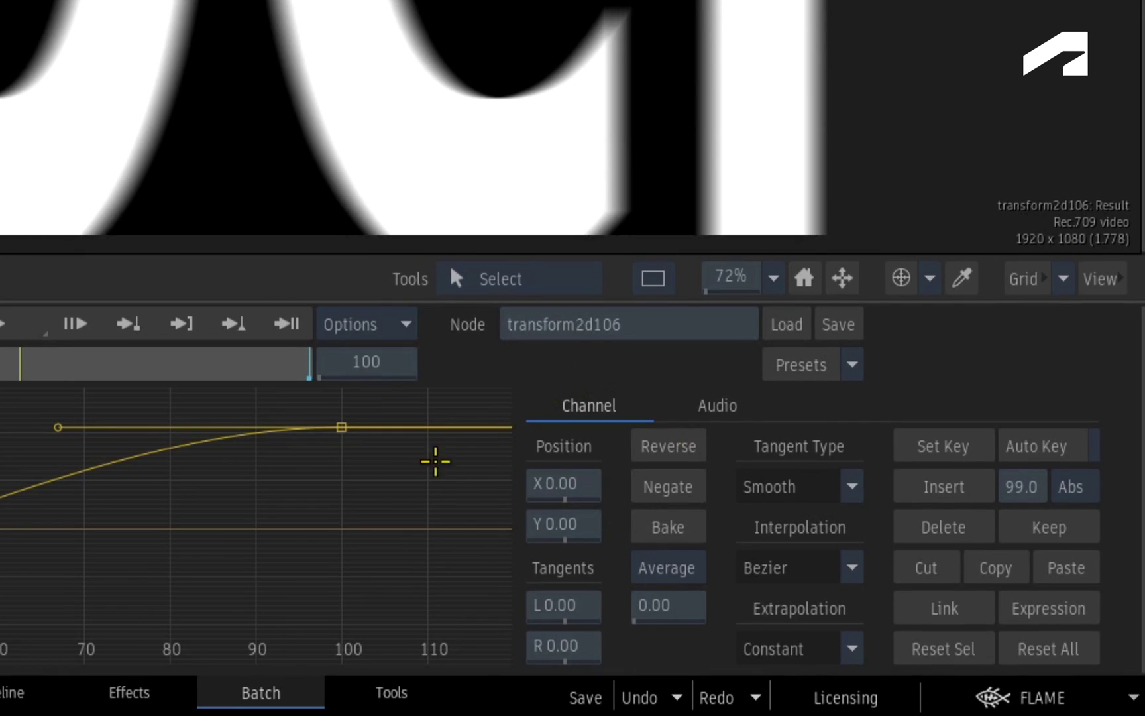
{"action": "left_click_drag", "start_coordinate": [409, 466], "coordinate": [311, 401]}
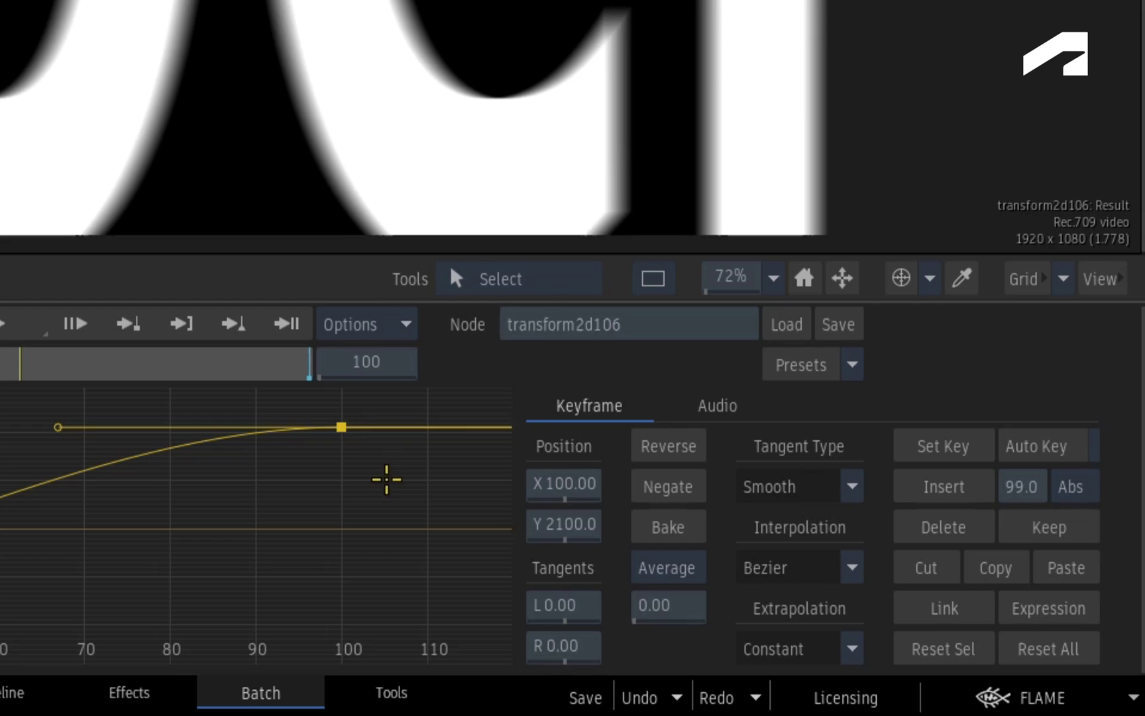
{"action": "left_click", "coordinate": [373, 462]}
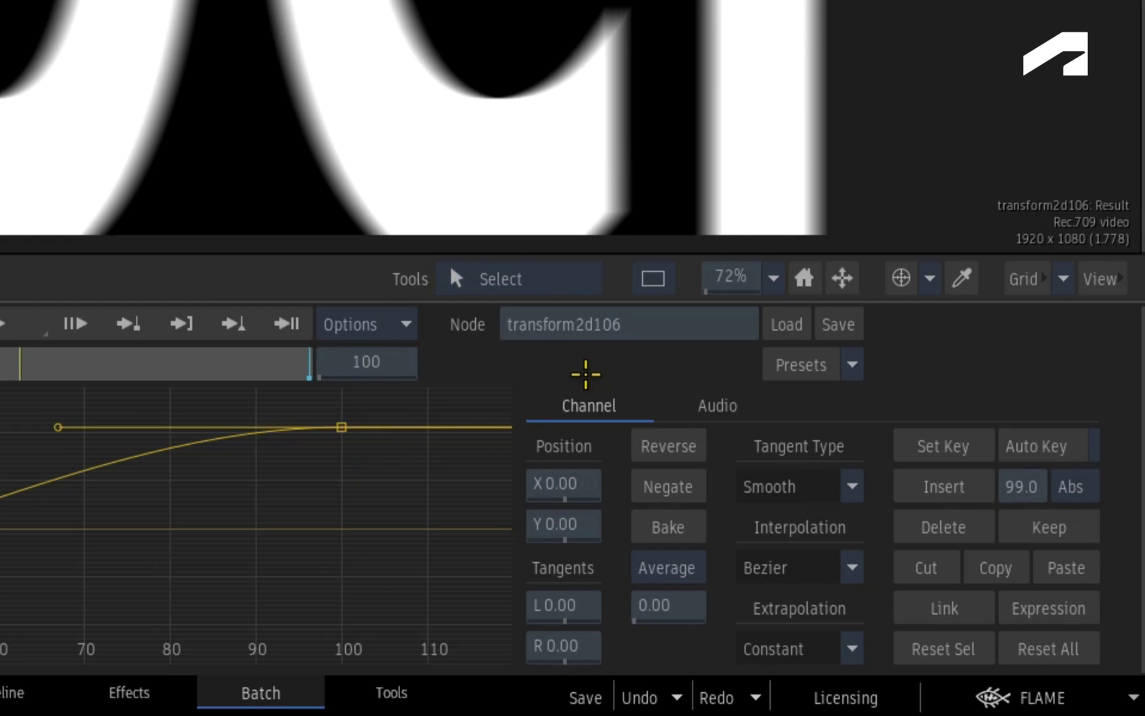
{"action": "left_click", "coordinate": [734, 402]}
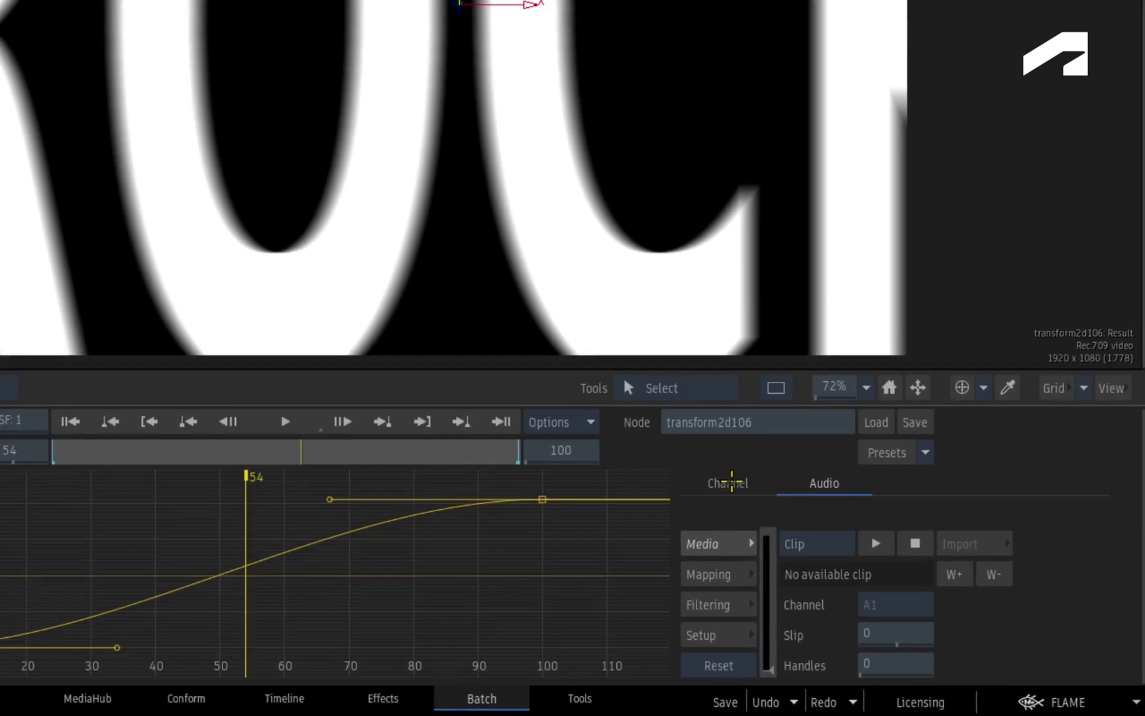
{"action": "left_click", "coordinate": [588, 405]}
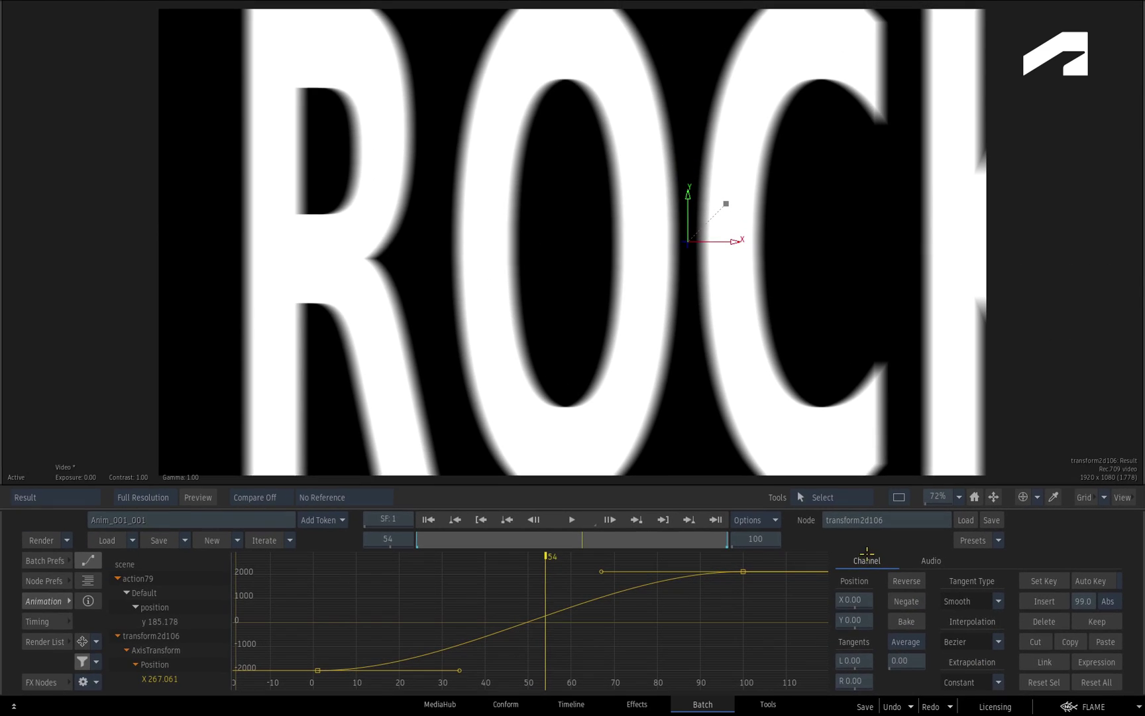
Bring up the curve editor's framing options with a right-click
{"action": "right_click", "coordinate": [712, 600]}
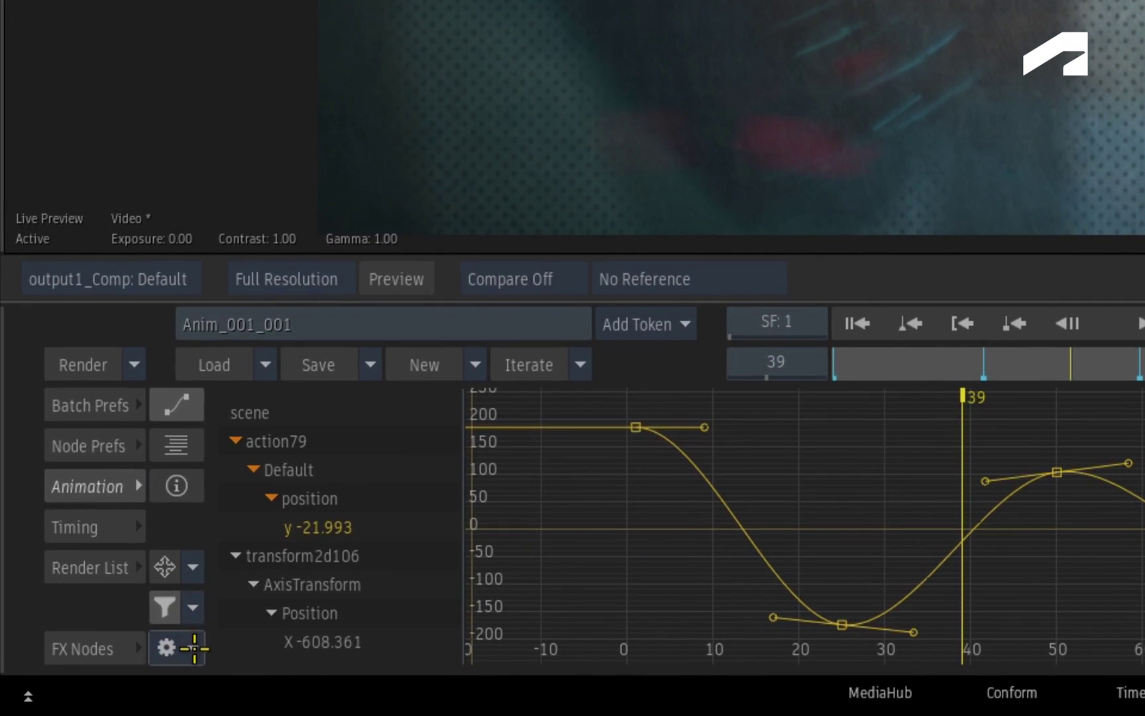
Enable Automatic Channel Selection and Show Curves from Selected Channels in the editor preferences
{"action": "left_click", "coordinate": [97, 682]}
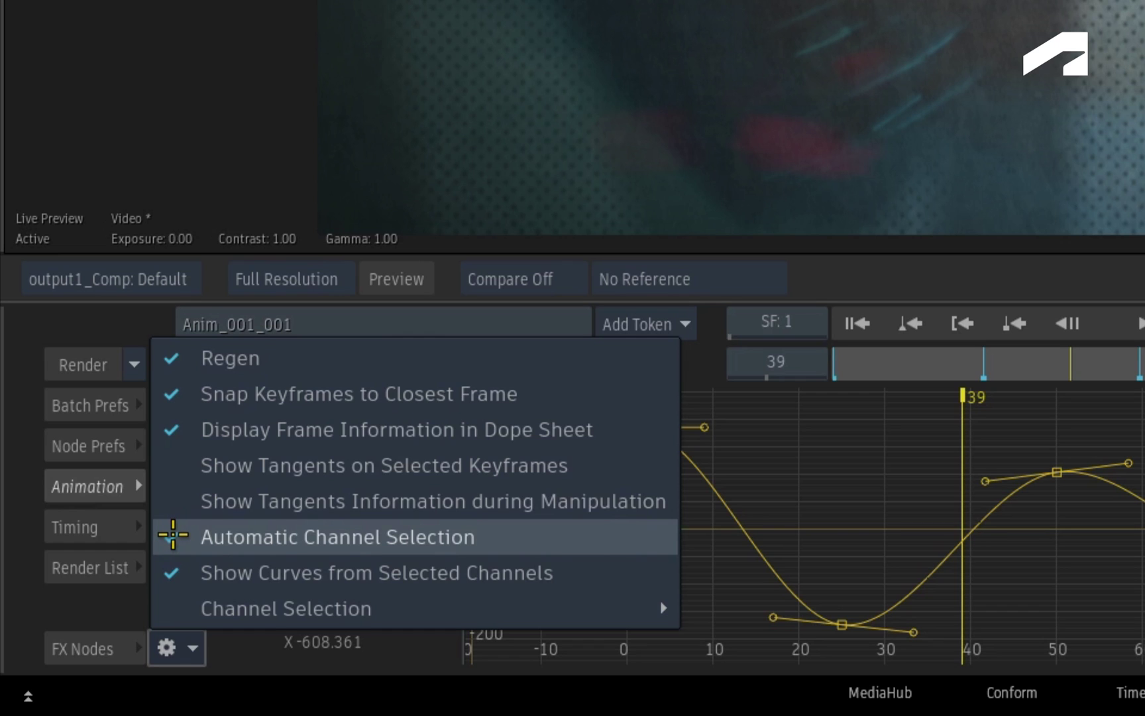
{"action": "left_click", "coordinate": [173, 535]}
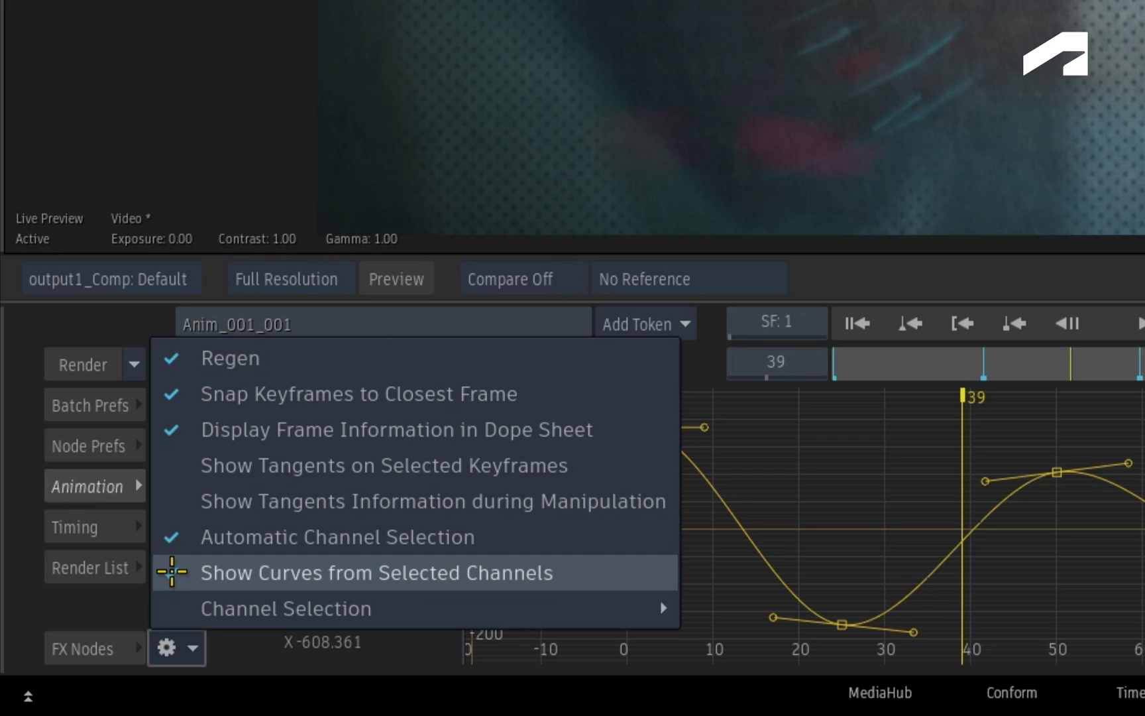
{"action": "left_click", "coordinate": [172, 571]}
{"action": "left_click", "coordinate": [179, 646]}
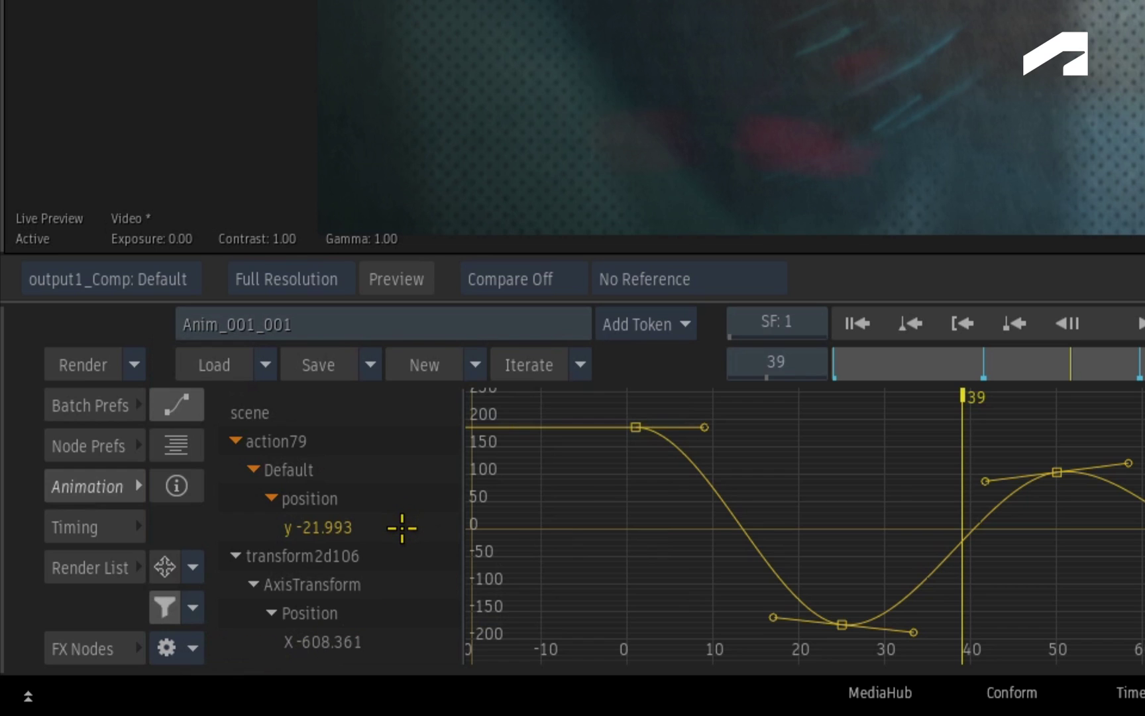
Collapse and re-expand transform2d106 to reveal its X position channel
{"action": "left_click", "coordinate": [235, 556]}
{"action": "left_click", "coordinate": [235, 556]}
{"action": "left_click", "coordinate": [236, 556]}
{"action": "left_click", "coordinate": [236, 556]}
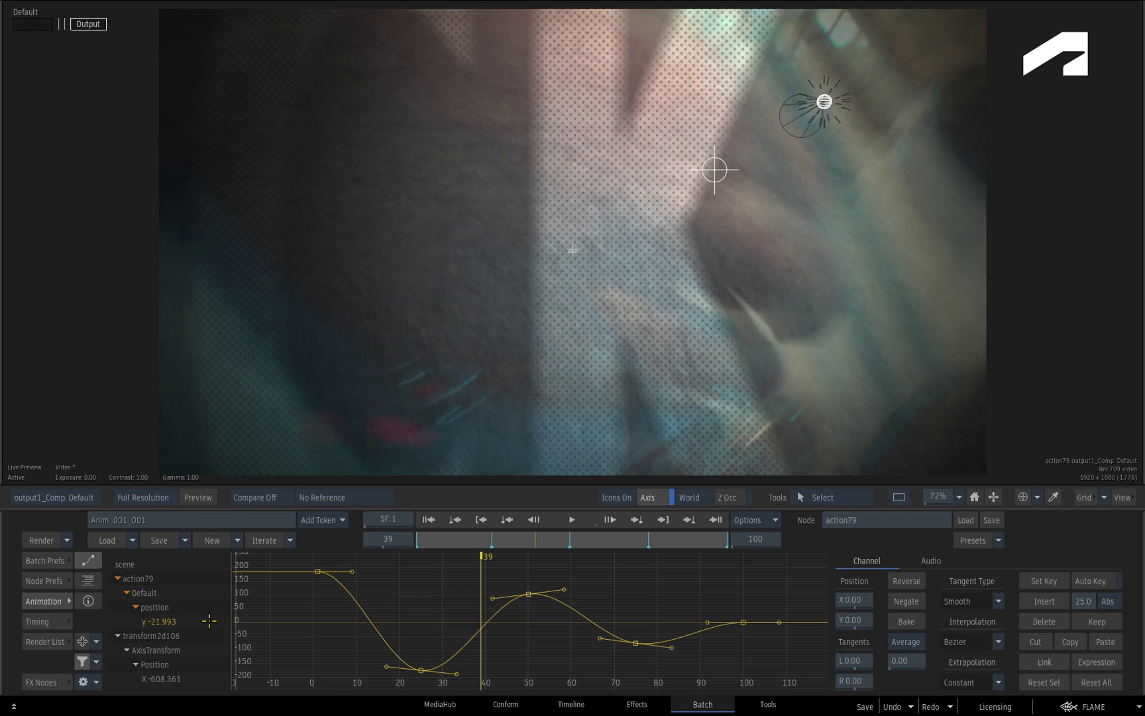
{"action": "left_click", "coordinate": [199, 680]}
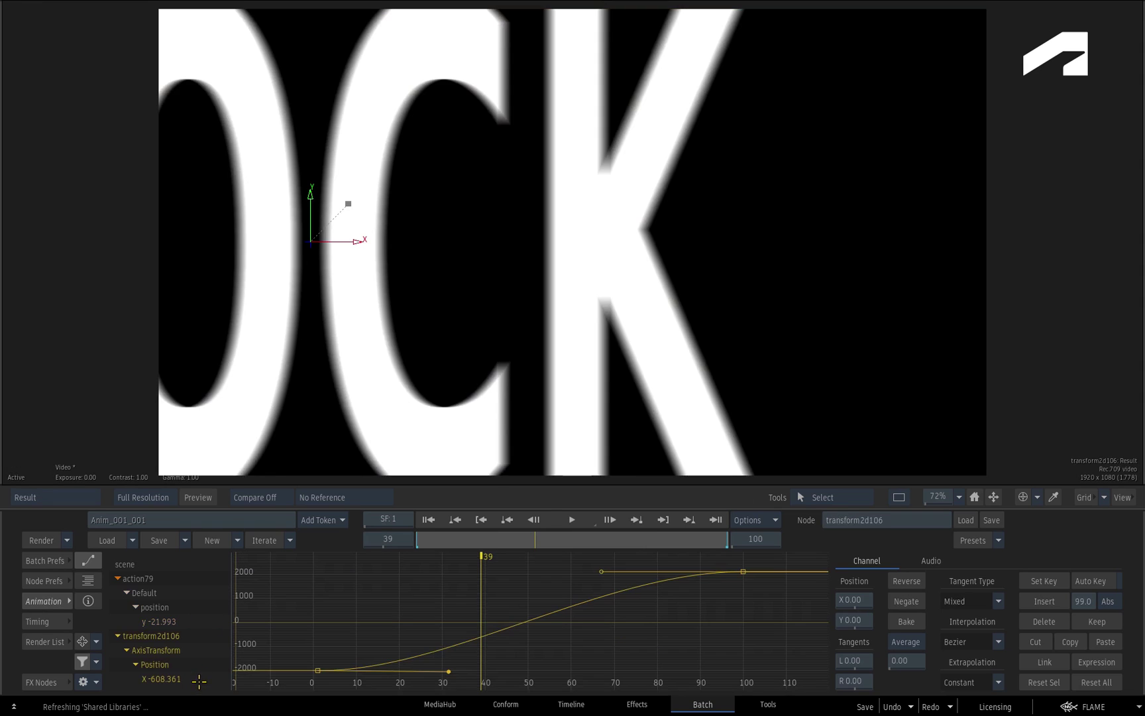
{"action": "left_click", "coordinate": [196, 621]}
{"action": "left_click", "coordinate": [195, 679]}
{"action": "left_click", "coordinate": [190, 619]}
{"action": "left_click", "coordinate": [193, 678]}
{"action": "left_click", "coordinate": [191, 619]}
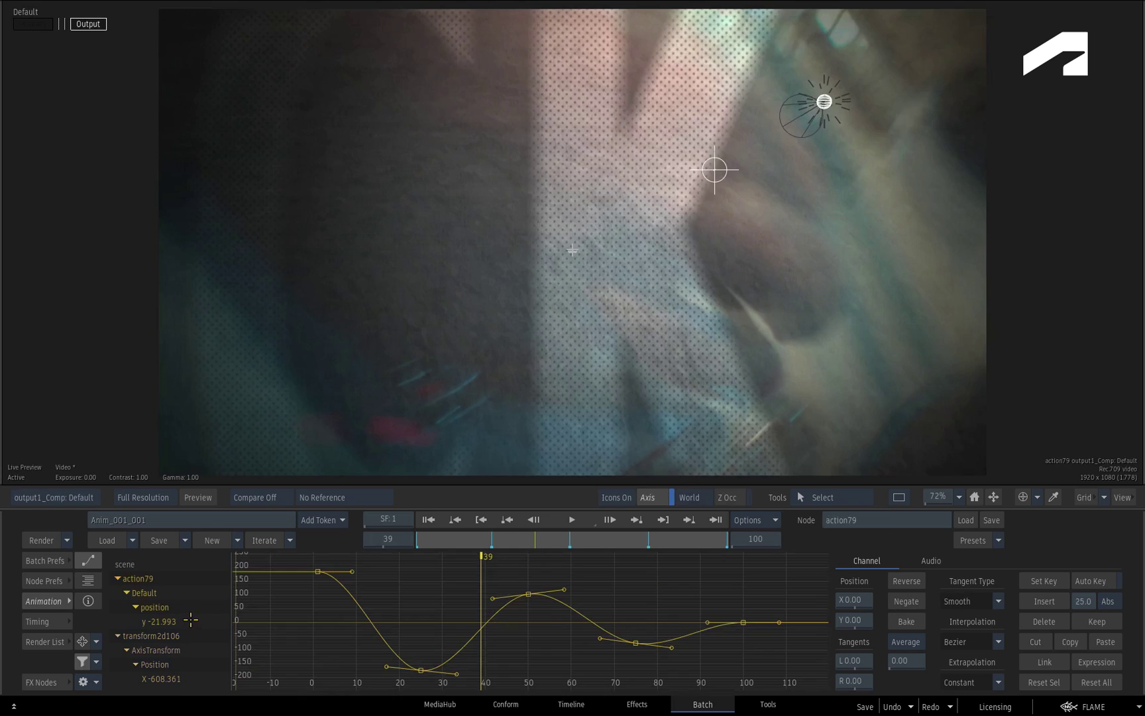
{"action": "left_click", "coordinate": [194, 675]}
{"action": "left_click", "coordinate": [189, 621]}
{"action": "left_click", "coordinate": [122, 564]}
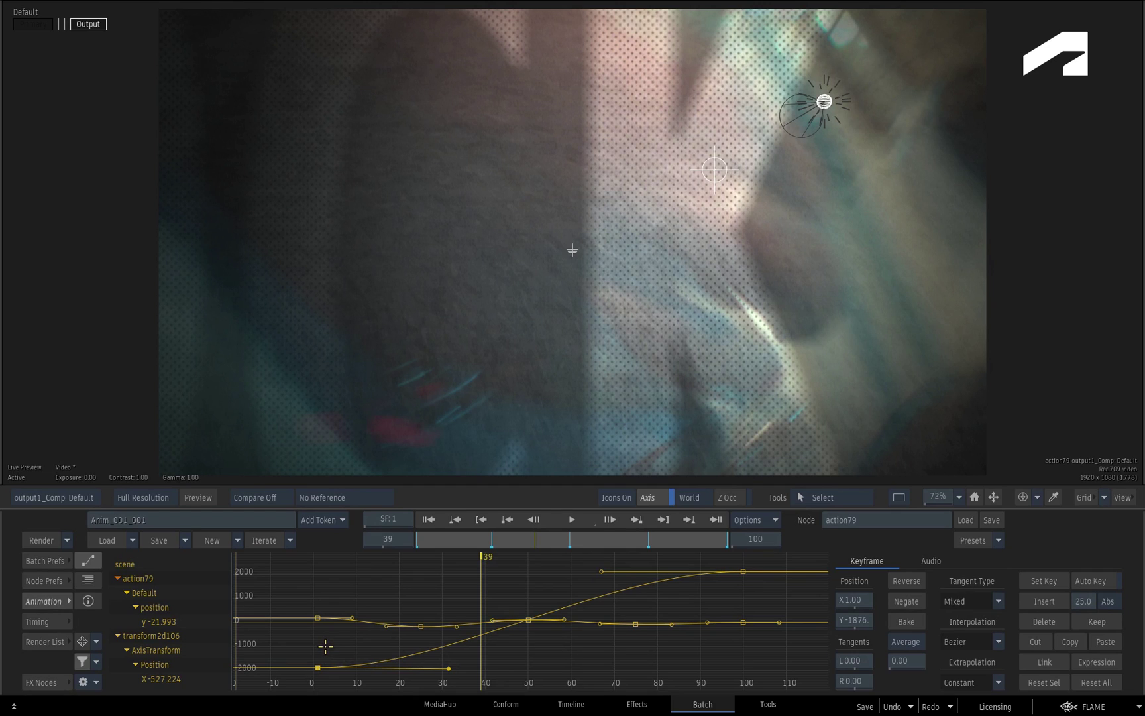
{"action": "left_click", "coordinate": [391, 658]}
{"action": "left_click", "coordinate": [204, 619]}
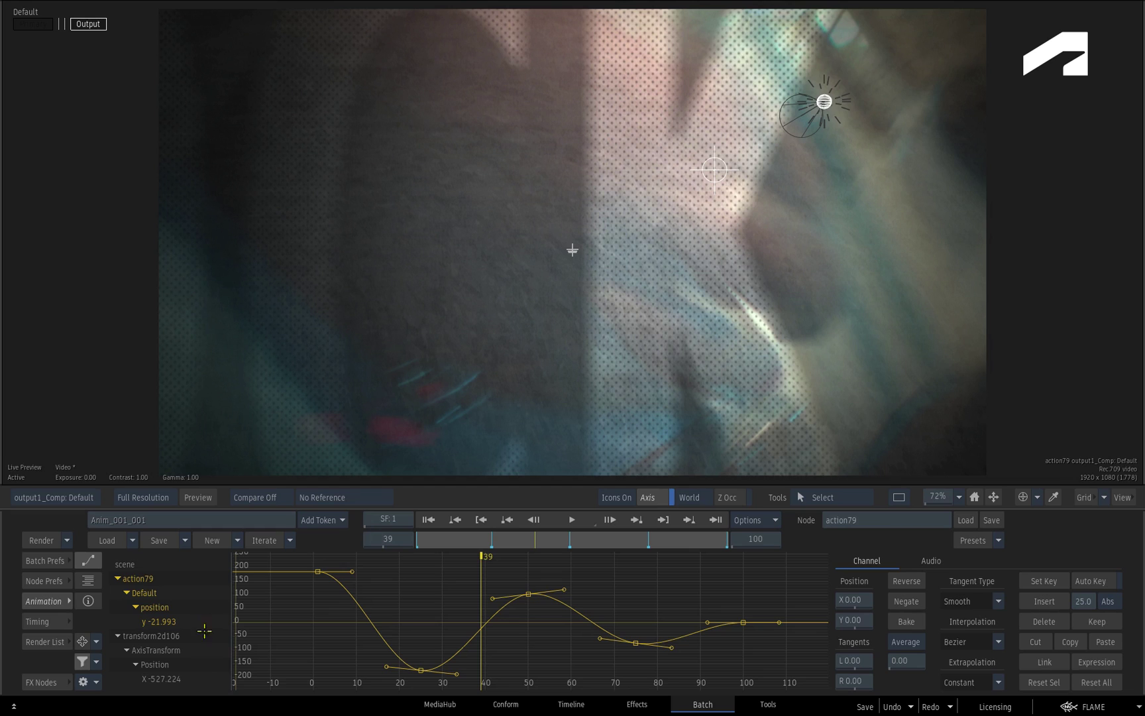
{"action": "left_click", "coordinate": [203, 677]}
{"action": "left_click", "coordinate": [205, 620]}
{"action": "left_click", "coordinate": [198, 677]}
{"action": "left_click", "coordinate": [196, 621]}
{"action": "mouse_move", "coordinate": [159, 616]}
{"action": "left_mouse_down"}
{"action": "mouse_move", "coordinate": [277, 621]}
{"action": "mouse_move", "coordinate": [163, 623]}
{"action": "left_mouse_up"}
{"action": "left_click", "coordinate": [162, 622]}
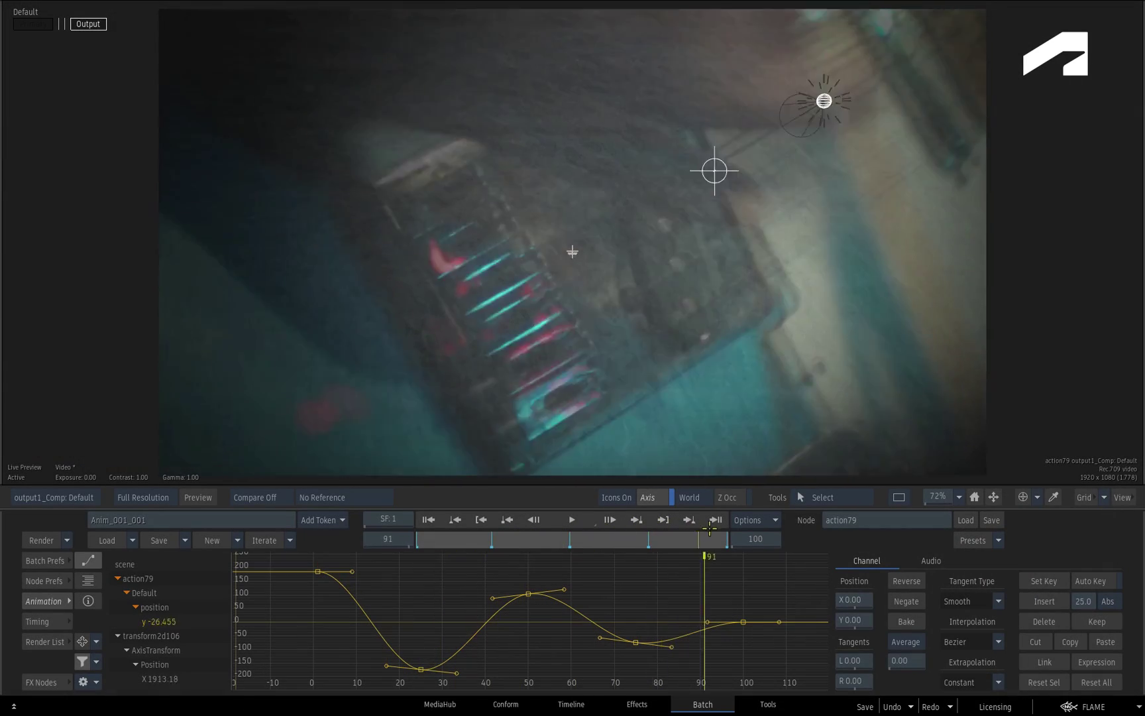
Scrub back toward the start and select action79's y position channel
{"action": "left_click_drag", "start_coordinate": [709, 528], "coordinate": [438, 560]}
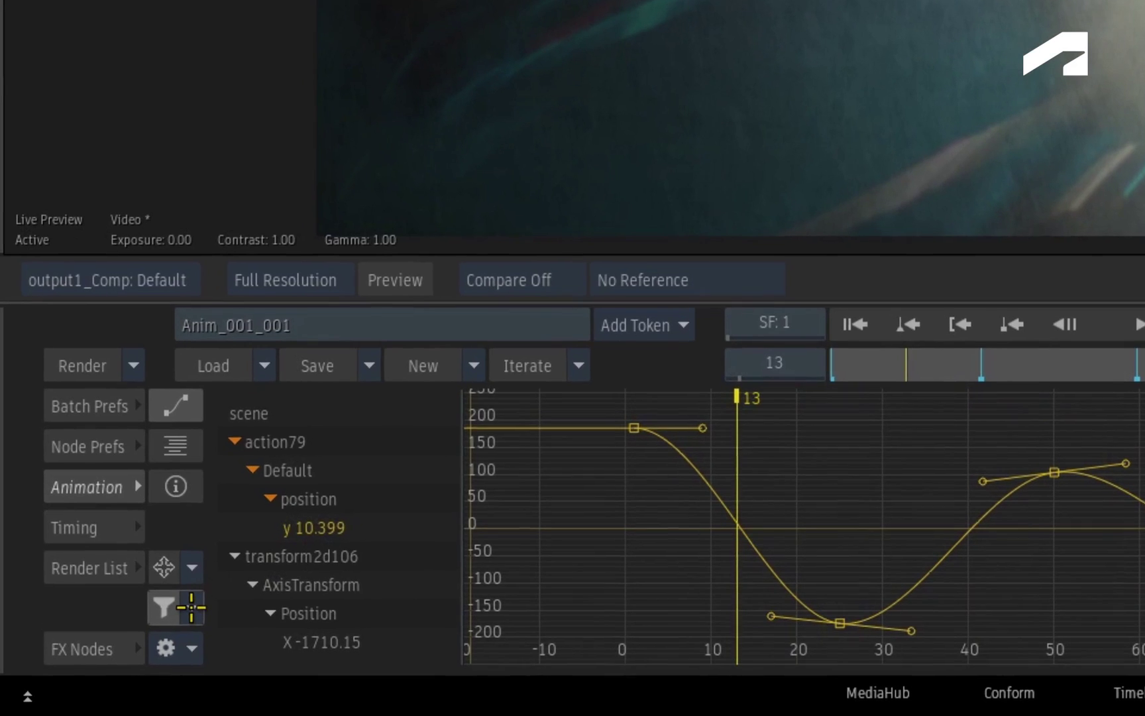
{"action": "left_click", "coordinate": [96, 661]}
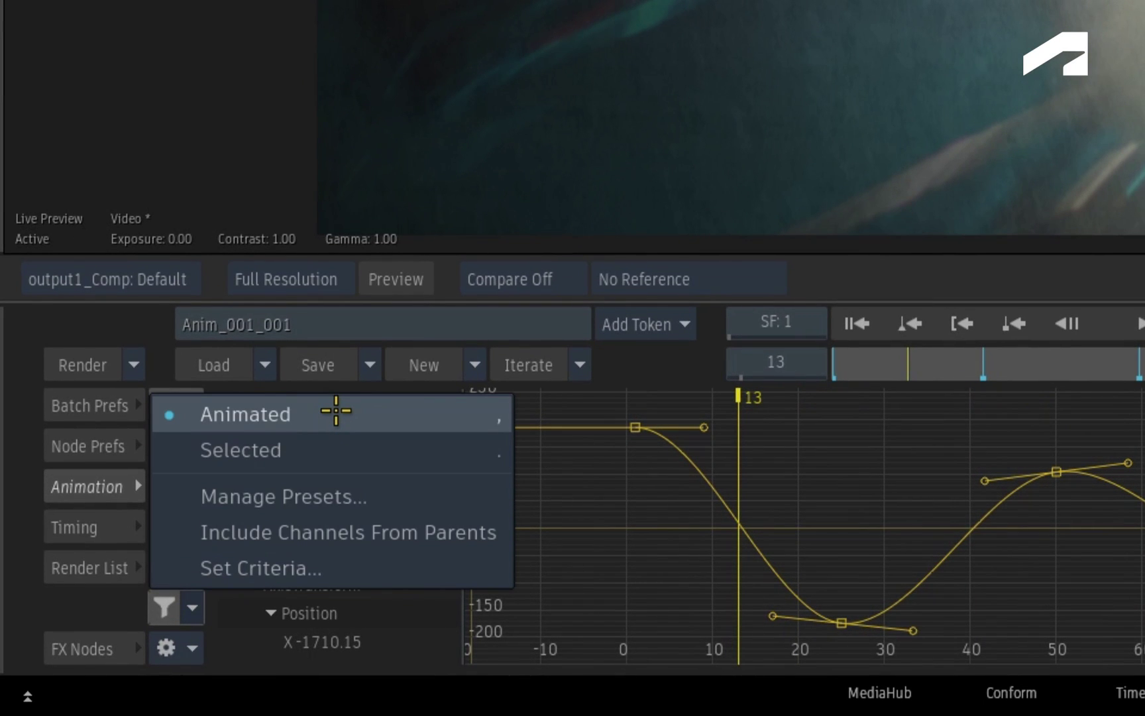
{"action": "left_click", "coordinate": [606, 453]}
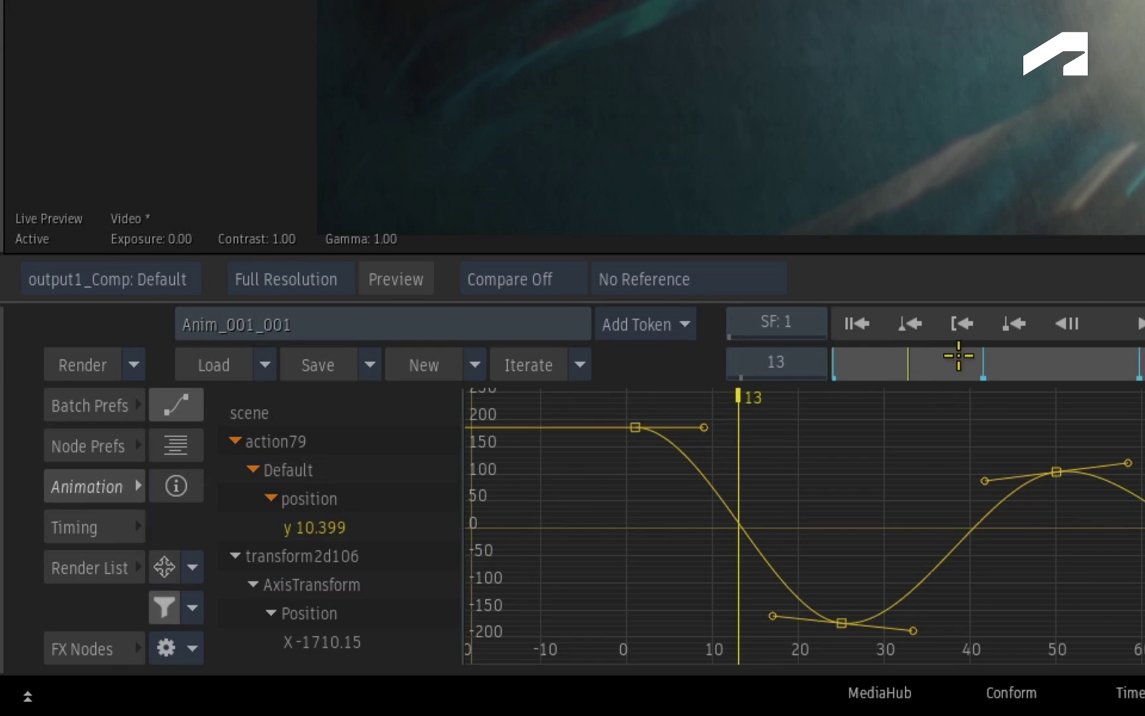
{"action": "left_click_drag", "start_coordinate": [958, 356], "coordinate": [670, 494]}
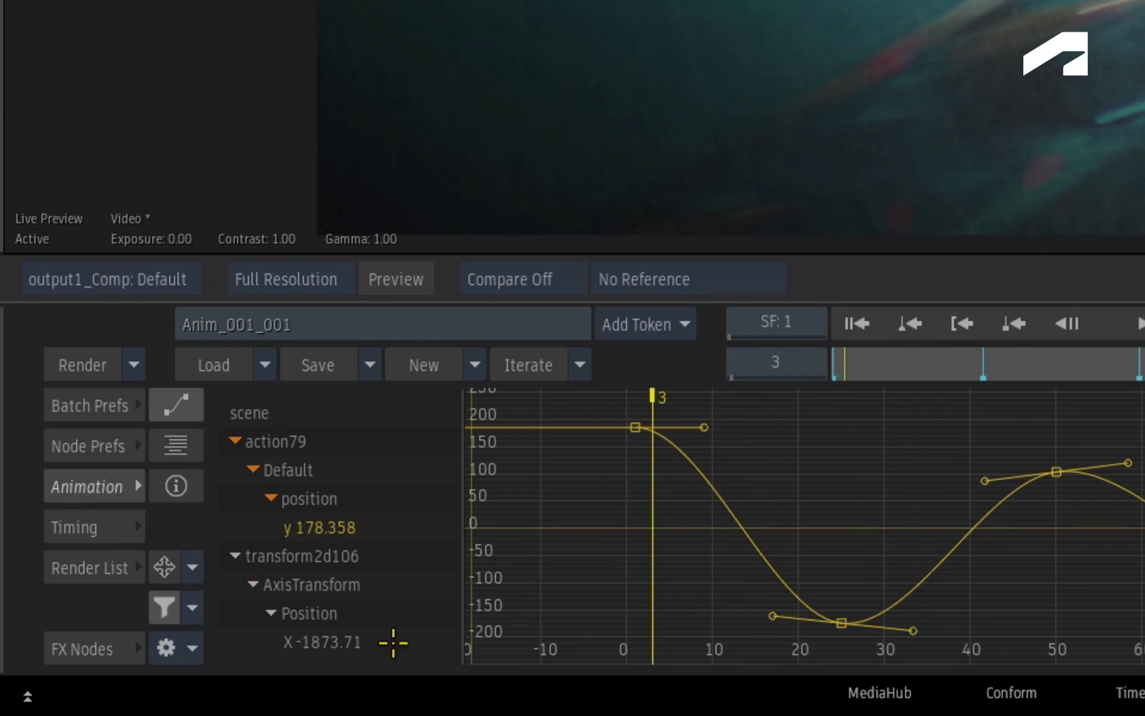
{"action": "left_click", "coordinate": [401, 524]}
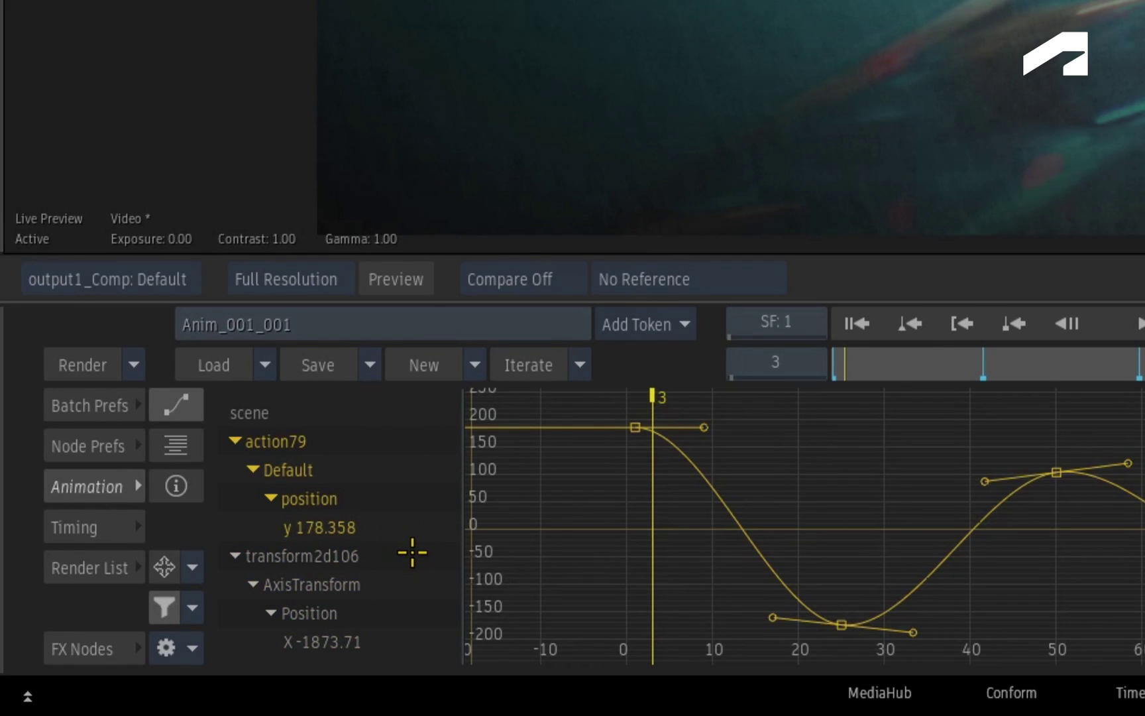
Switch the channel filter to show all channels and scroll through the list
{"action": "left_click", "coordinate": [166, 604]}
{"action": "scroll", "coordinate": [391, 623], "scroll_direction": "up", "scroll_amount": 4}
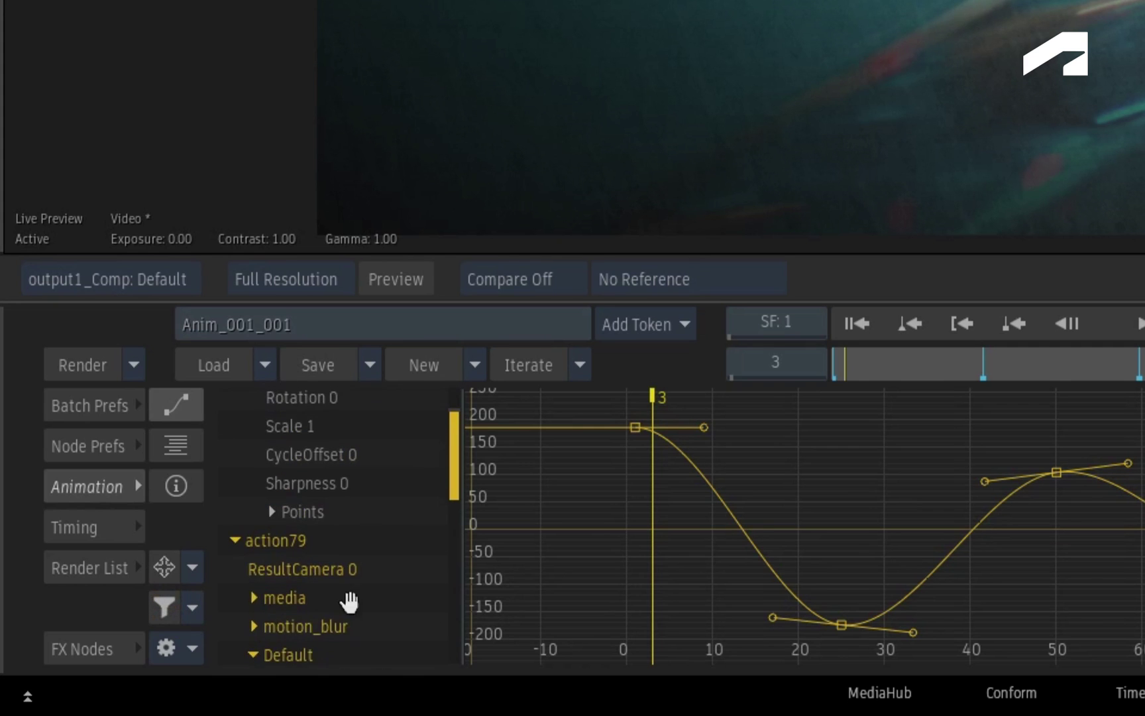
{"action": "scroll", "coordinate": [373, 430], "scroll_direction": "up", "scroll_amount": 6}
{"action": "scroll", "coordinate": [453, 430], "scroll_direction": "up", "scroll_amount": 2}
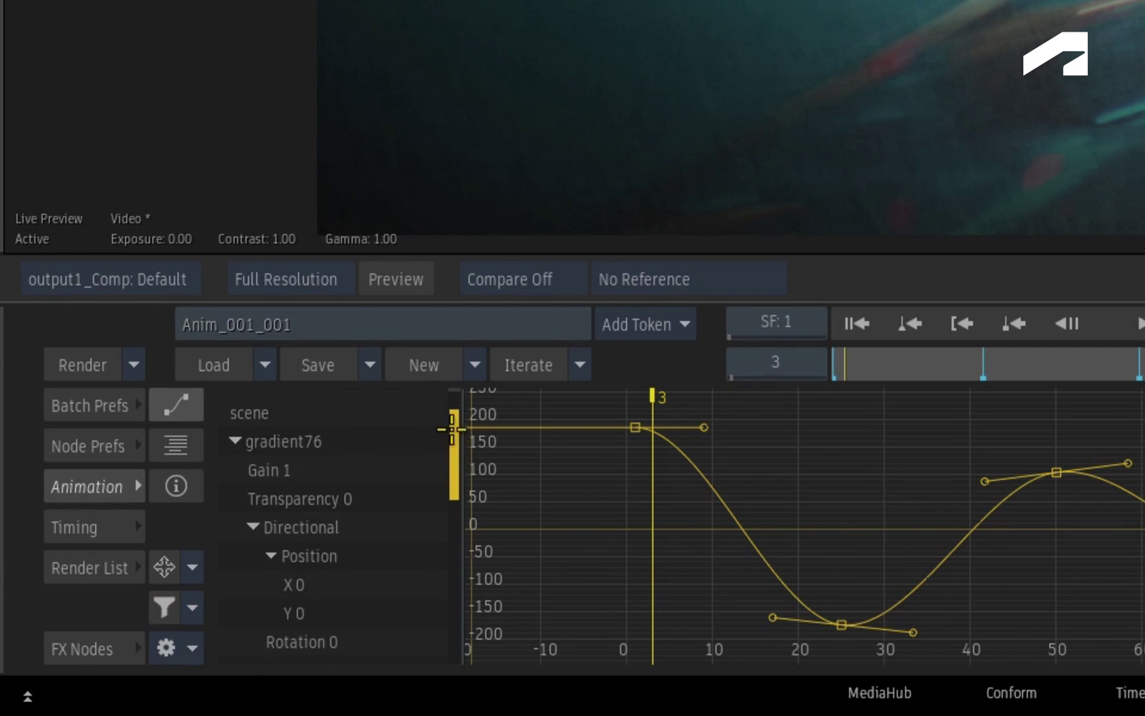
{"action": "scroll", "coordinate": [450, 468], "scroll_direction": "down", "scroll_amount": 10}
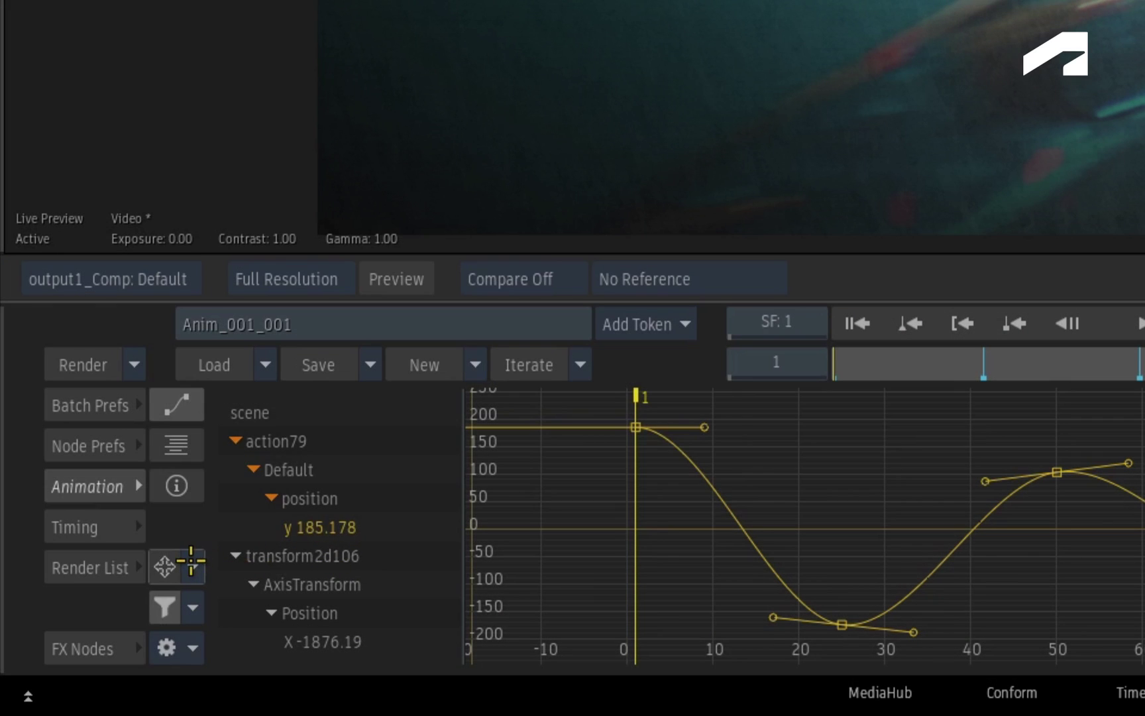
{"action": "left_click", "coordinate": [191, 560]}
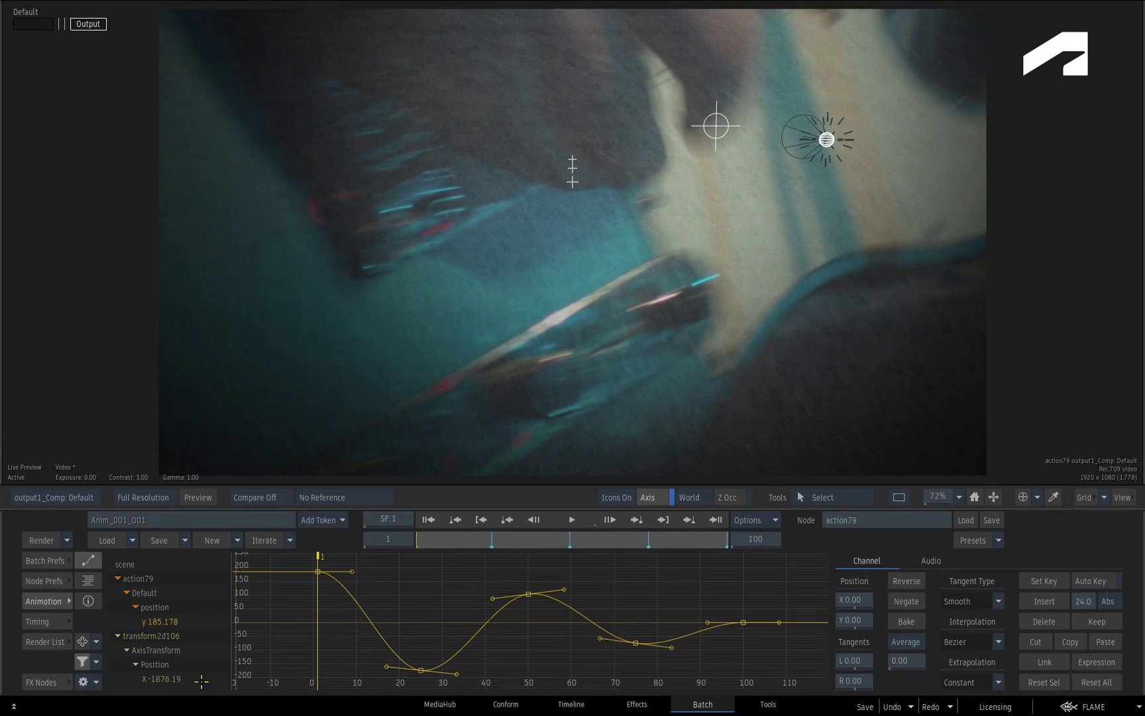
{"action": "left_click", "coordinate": [202, 681]}
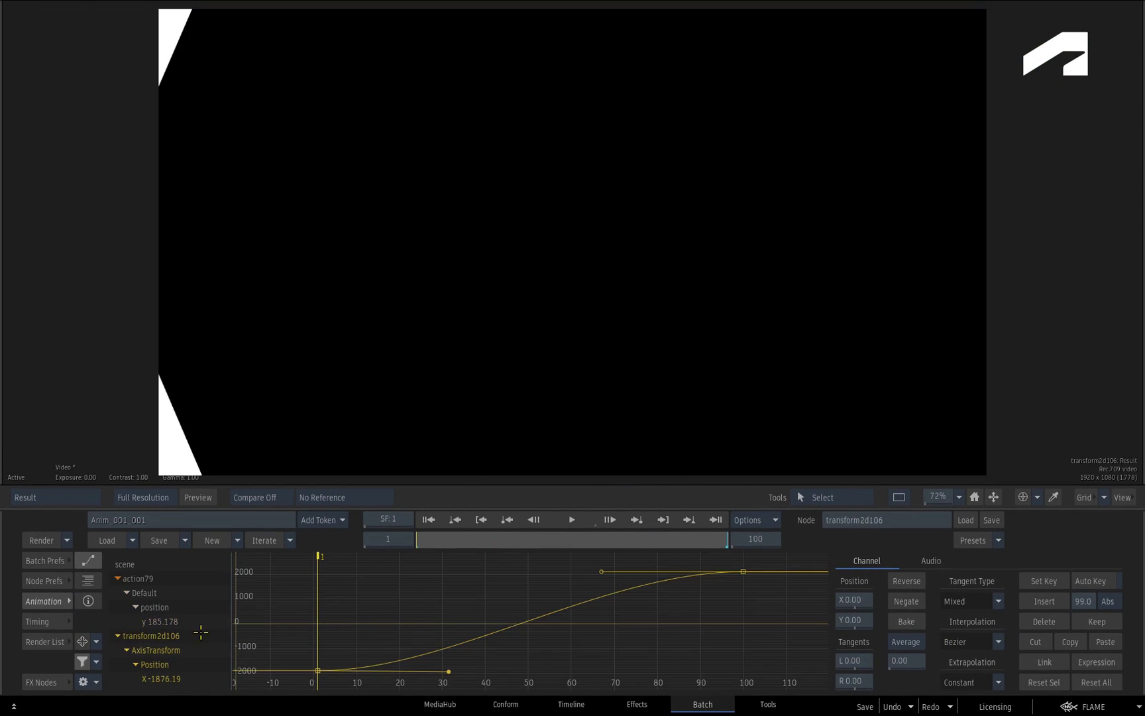
{"action": "left_click", "coordinate": [204, 621]}
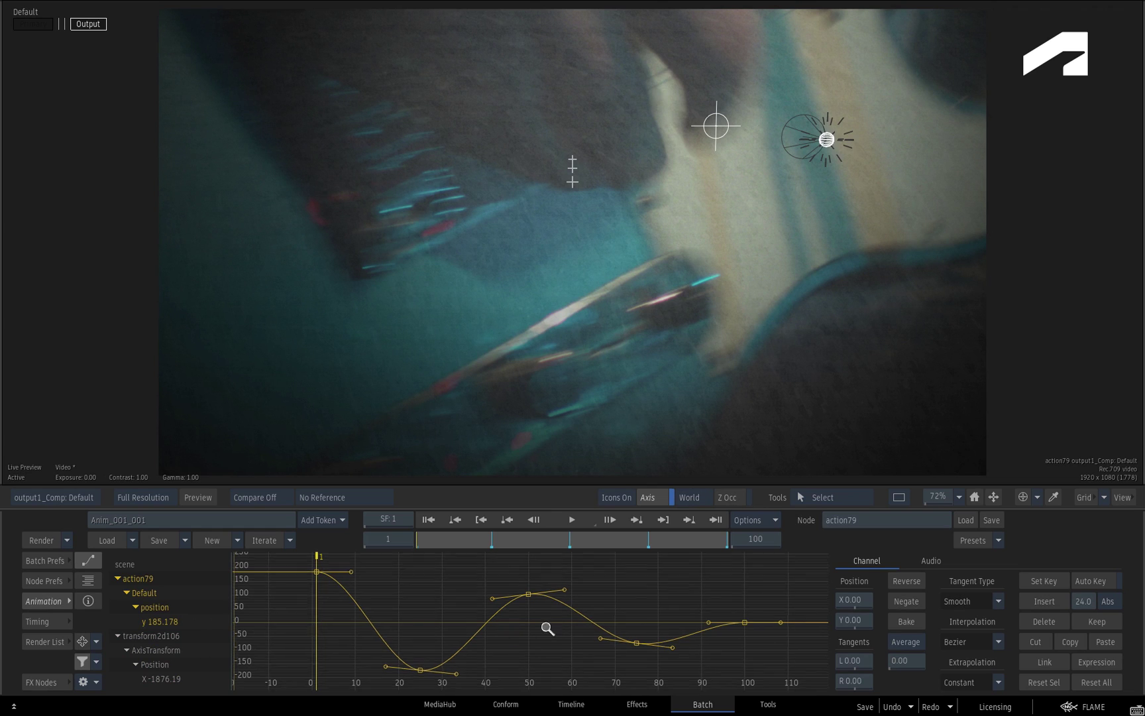
Zoom into frames 30–68, lower the frame-50 key to about 96.5, then reframe the whole y curve
{"action": "left_click_drag", "start_coordinate": [545, 627], "coordinate": [596, 651]}
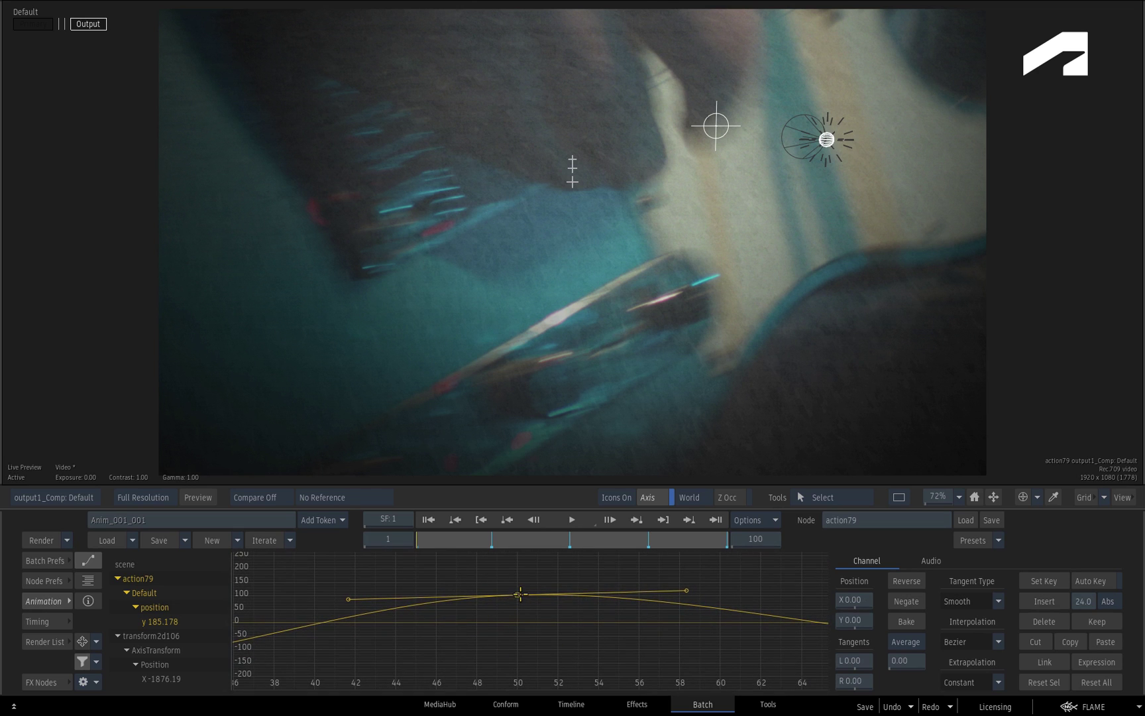
{"action": "left_click_drag", "start_coordinate": [518, 594], "coordinate": [518, 594]}
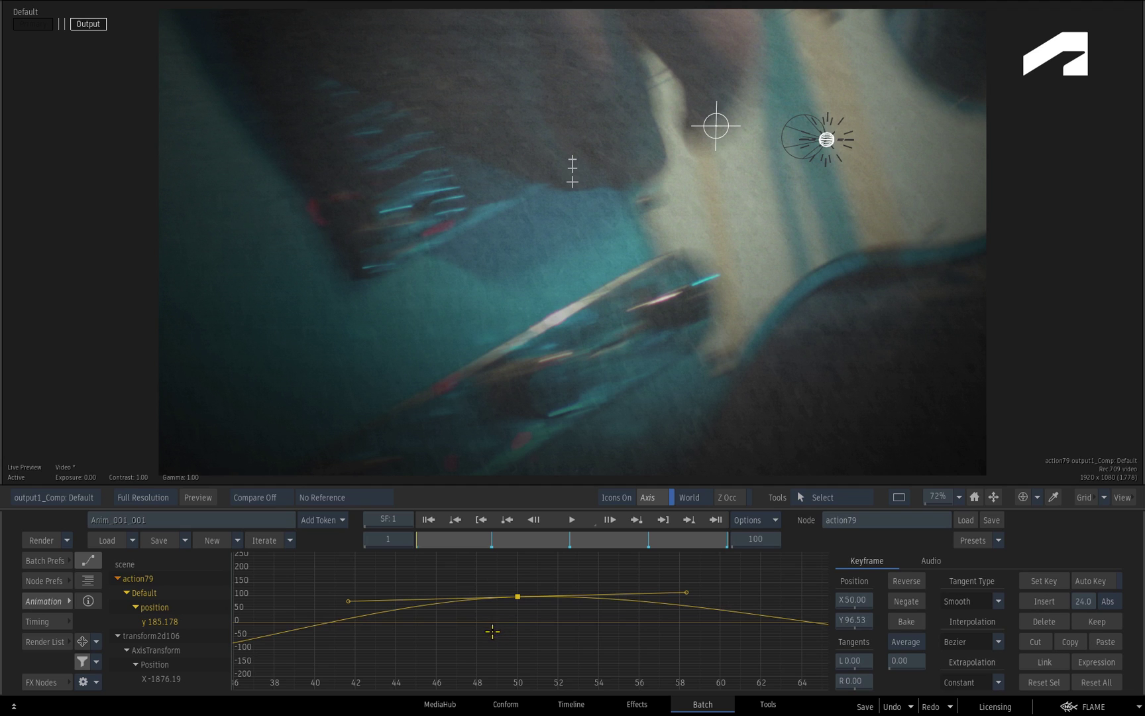
{"action": "left_click", "coordinate": [96, 641]}
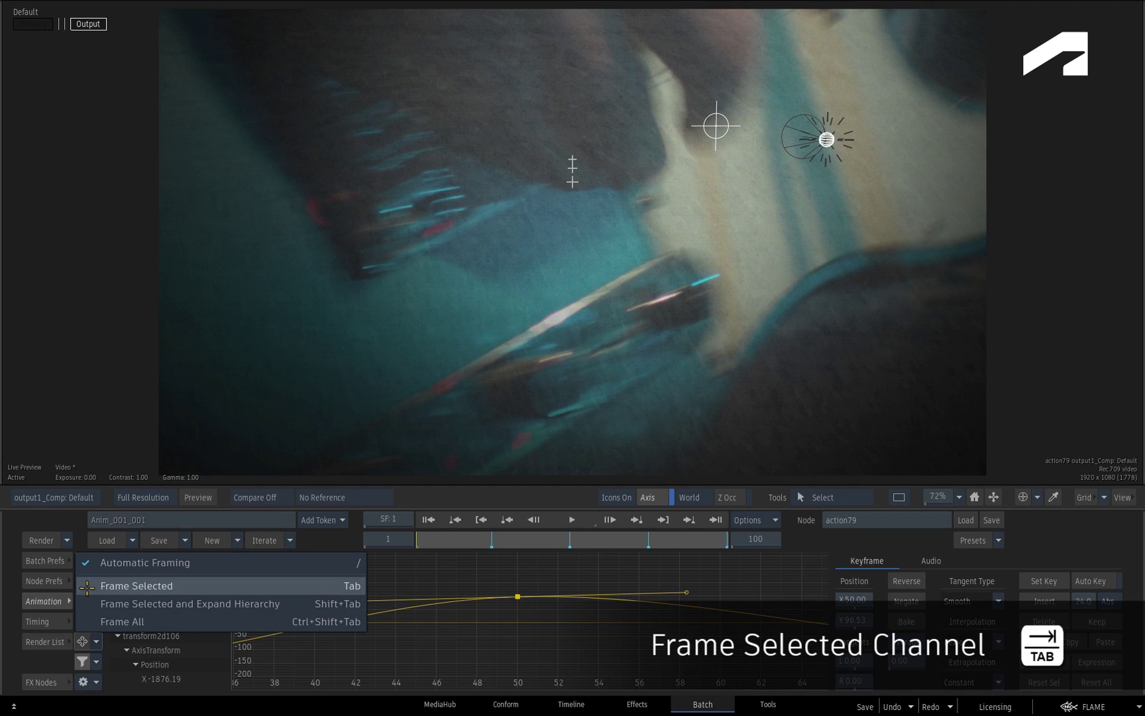
{"action": "left_click", "coordinate": [453, 643]}
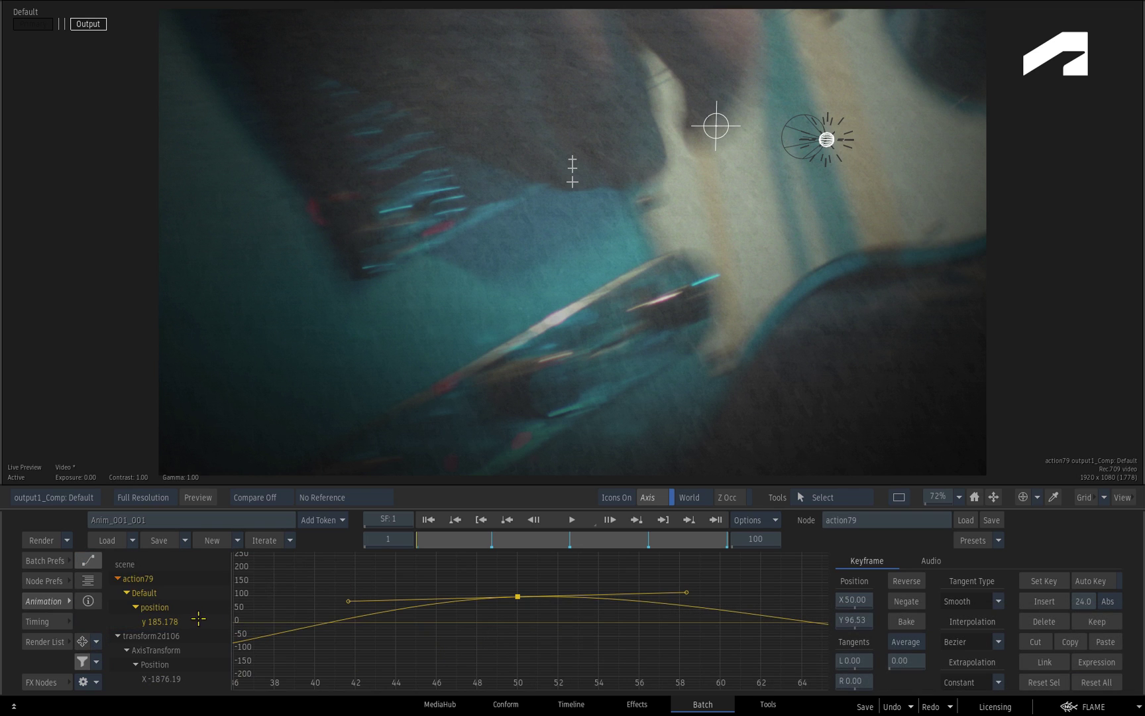
{"action": "left_click", "coordinate": [198, 619]}
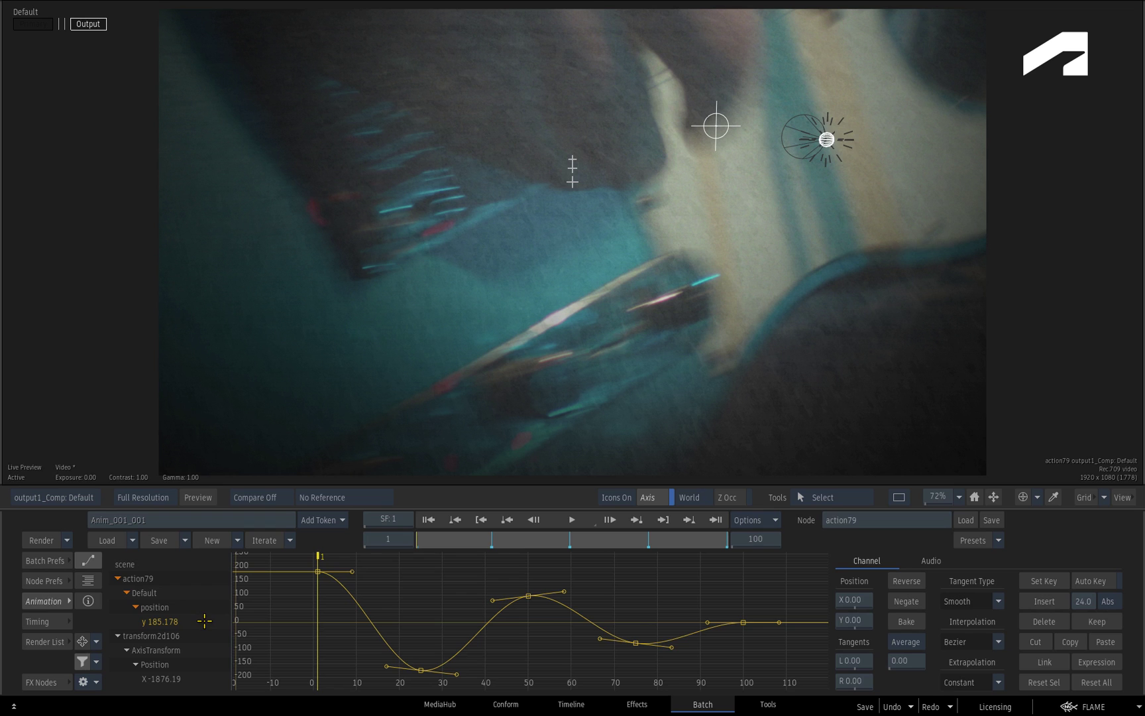